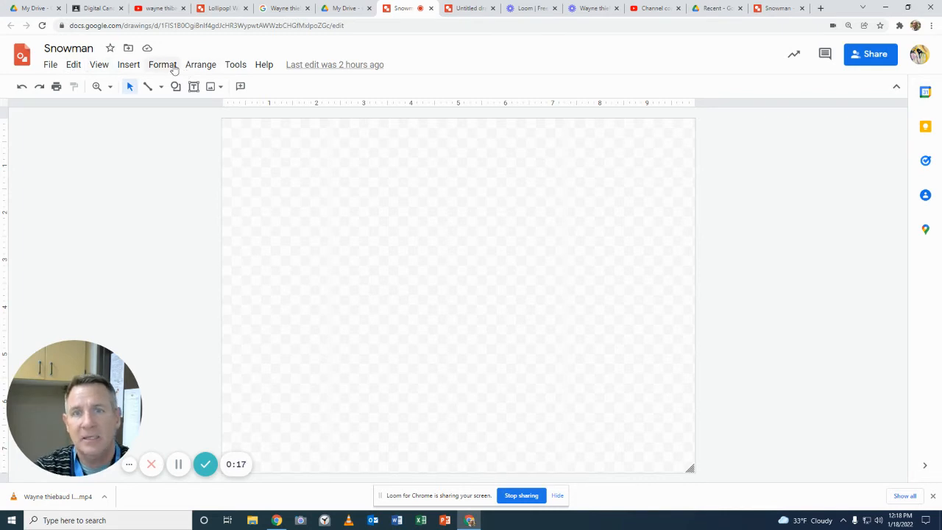
Draw a wide oval about 8.8 inches across the lower canvas as the snowman's head and tilt it counterclockwise
{"action": "left_click", "coordinate": [176, 86]}
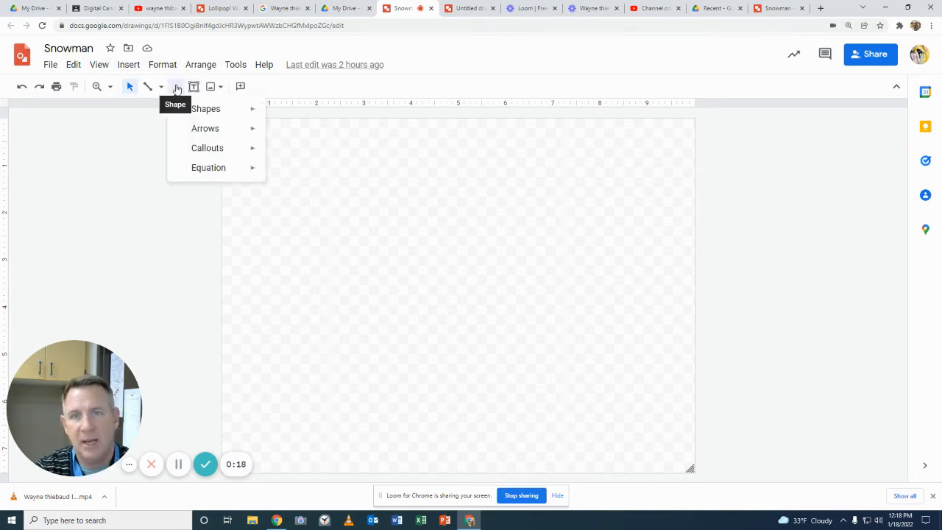
{"action": "mouse_move", "coordinate": [204, 109]}
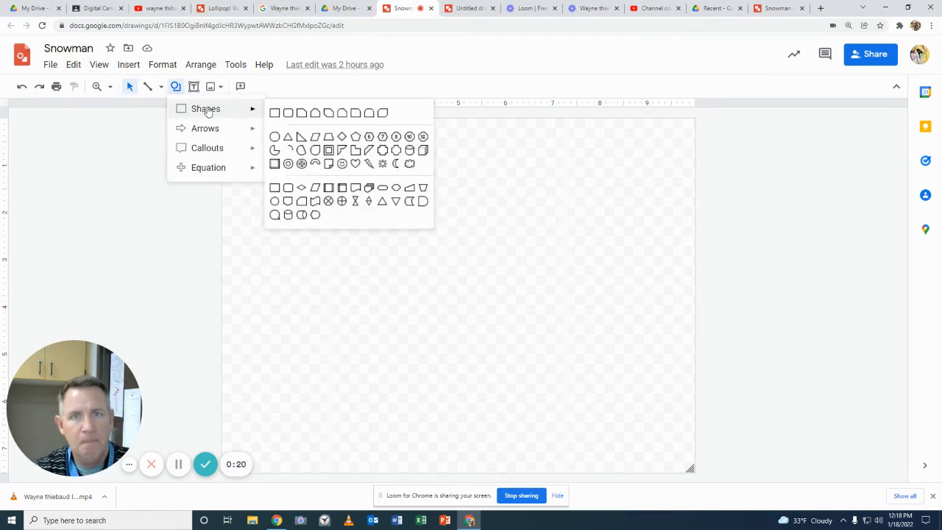
{"action": "left_click", "coordinate": [275, 136]}
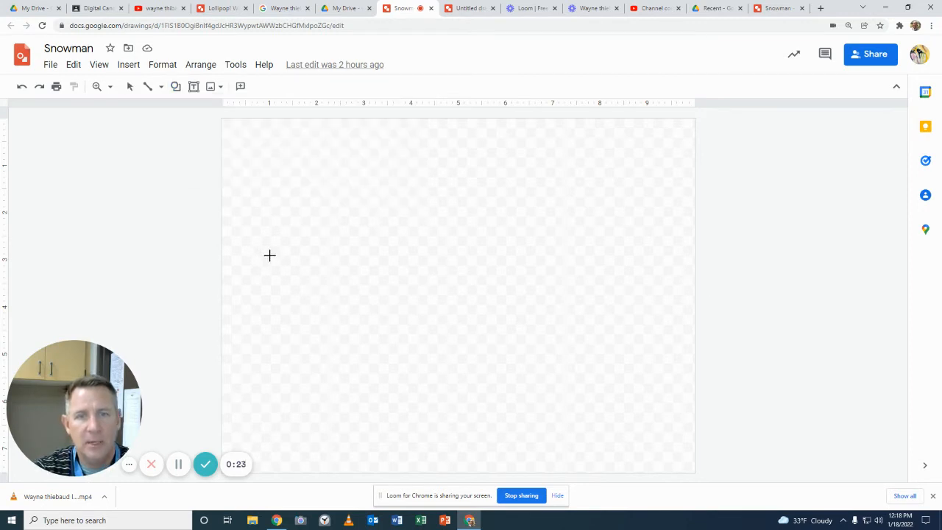
{"action": "left_click_drag", "start_coordinate": [270, 304], "coordinate": [687, 508]}
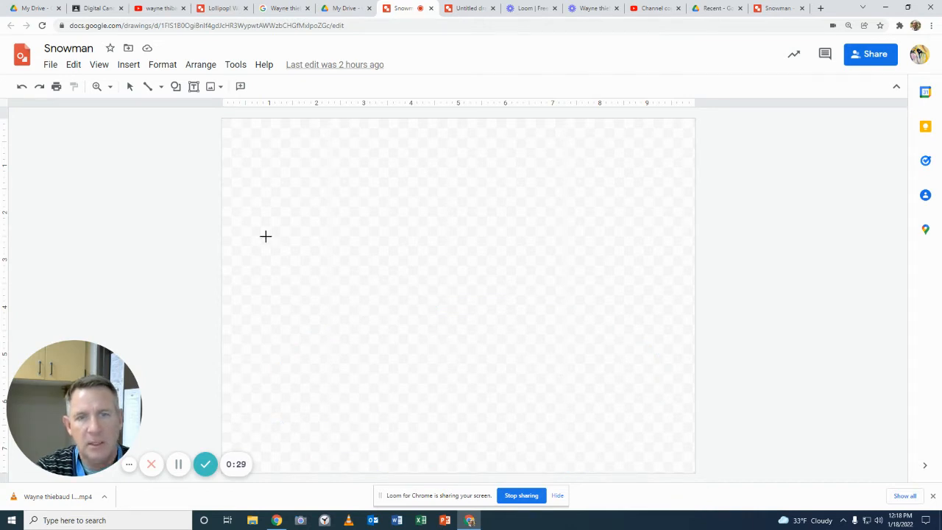
{"action": "left_click_drag", "start_coordinate": [250, 237], "coordinate": [667, 457]}
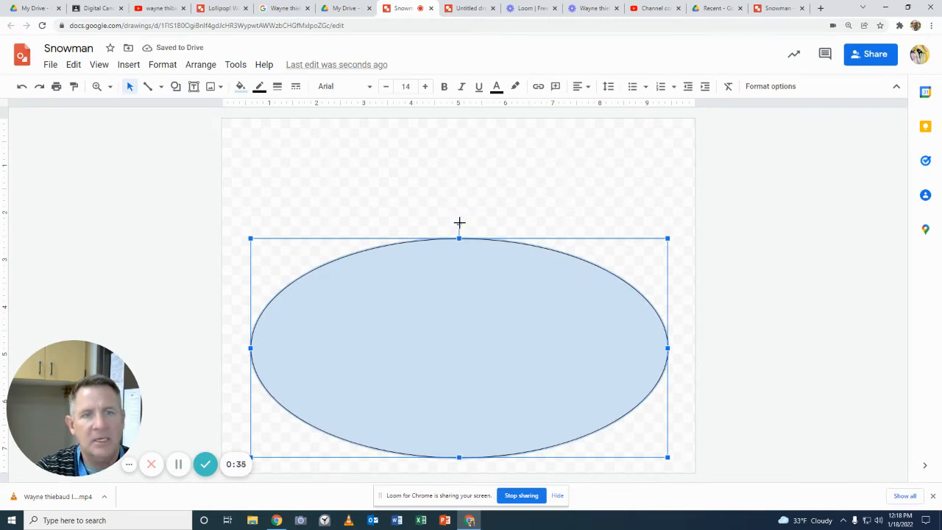
{"action": "left_click_drag", "start_coordinate": [457, 223], "coordinate": [417, 239]}
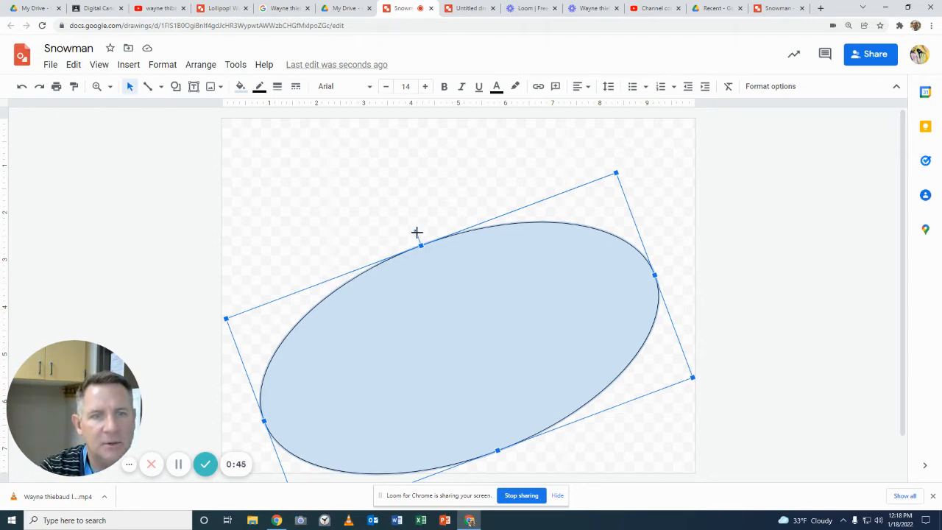
{"action": "left_click_drag", "start_coordinate": [416, 231], "coordinate": [414, 233]}
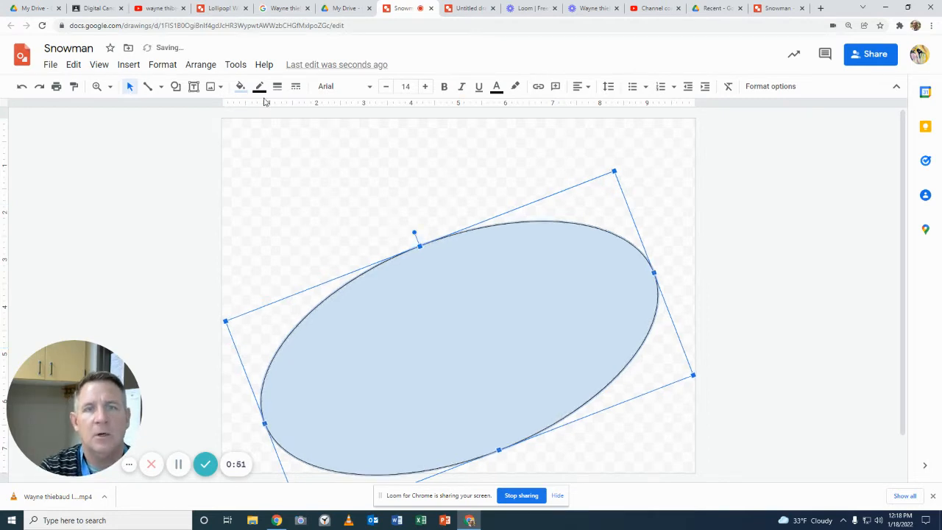
Start a custom gradient fill for the large oval, using the Radial type with a white first stop
{"action": "left_click", "coordinate": [240, 86]}
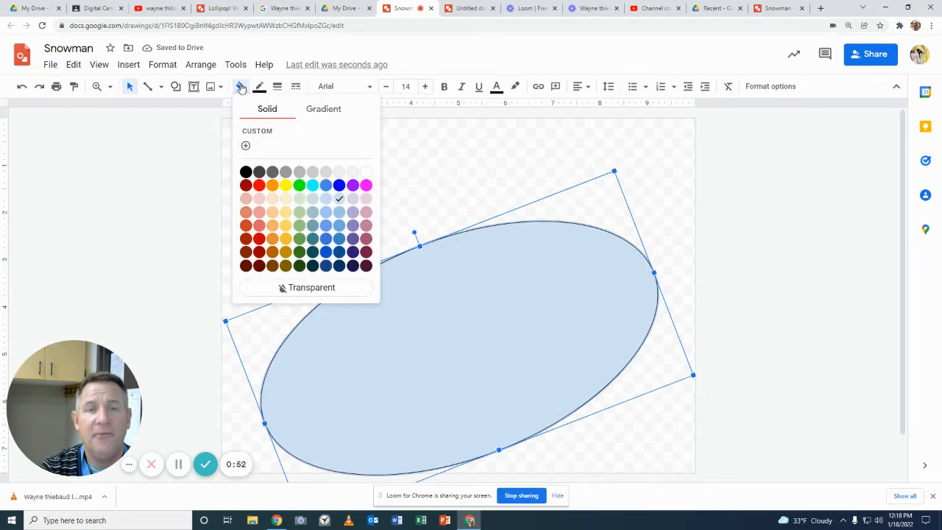
{"action": "left_click", "coordinate": [336, 109]}
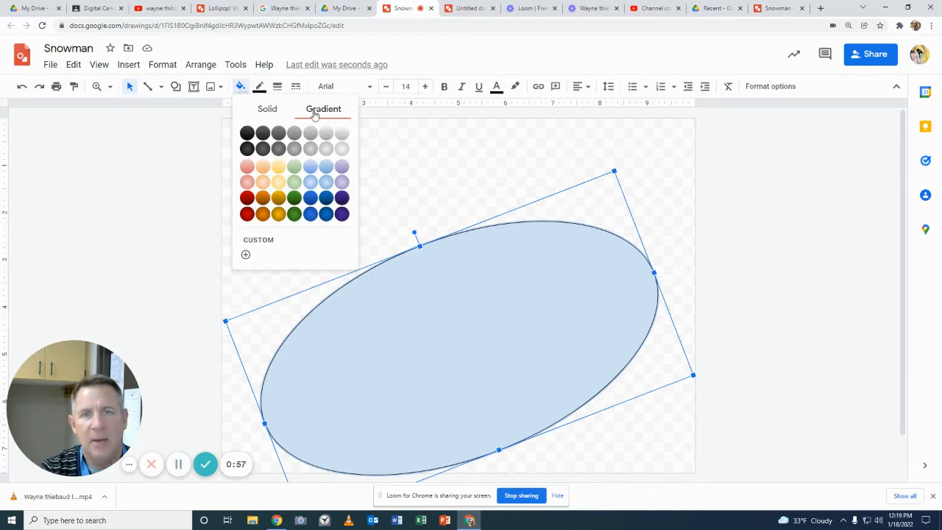
{"action": "left_click", "coordinate": [261, 241]}
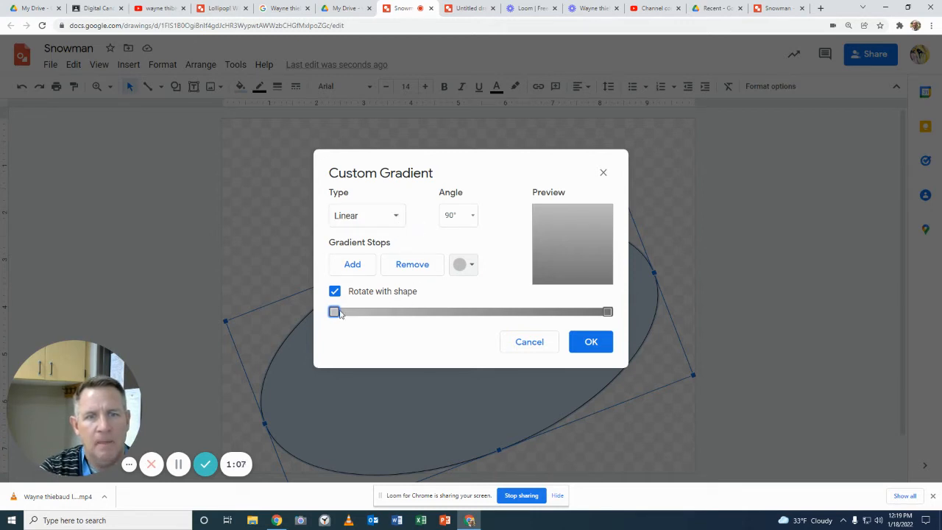
{"action": "left_click", "coordinate": [398, 215]}
{"action": "left_click", "coordinate": [360, 264]}
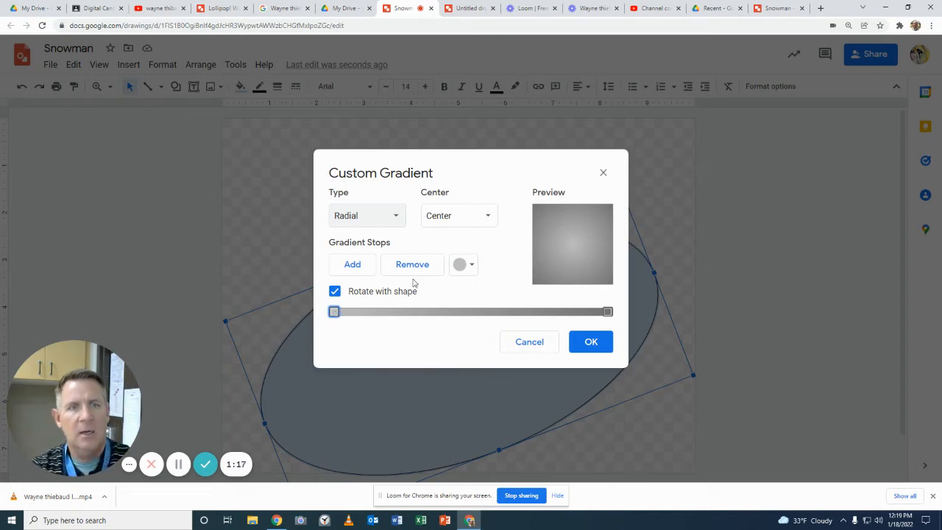
{"action": "left_click", "coordinate": [459, 265]}
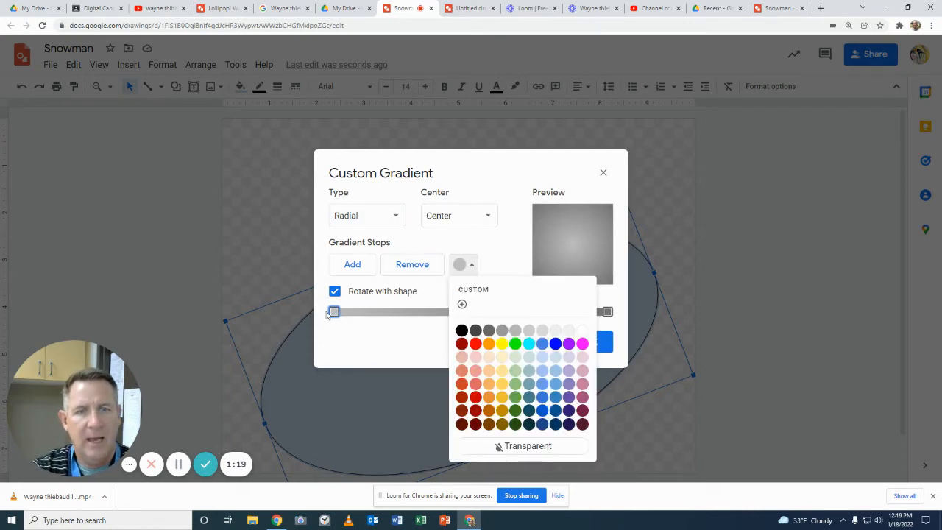
{"action": "left_click", "coordinate": [582, 330]}
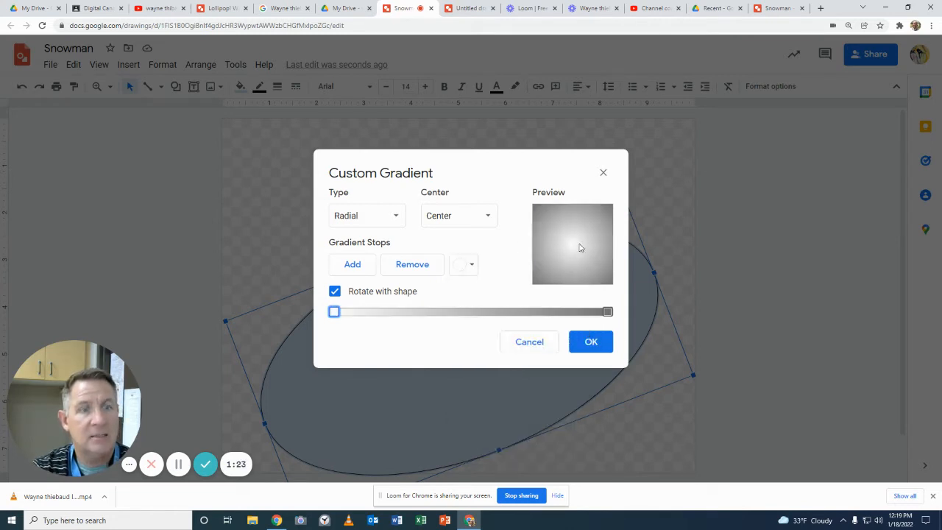
Set the end stop of the custom radial gradient to light purple
{"action": "left_click", "coordinate": [607, 312]}
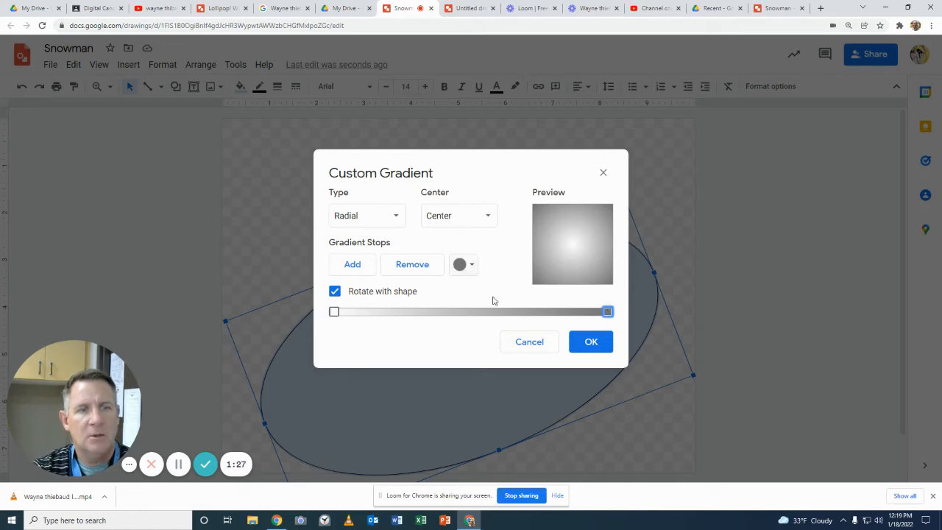
{"action": "left_click", "coordinate": [462, 265]}
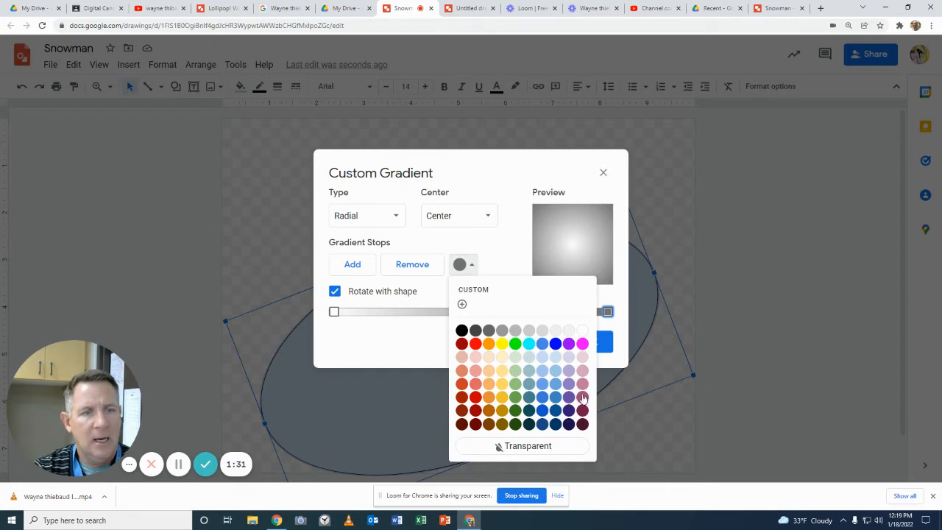
{"action": "left_click", "coordinate": [569, 357]}
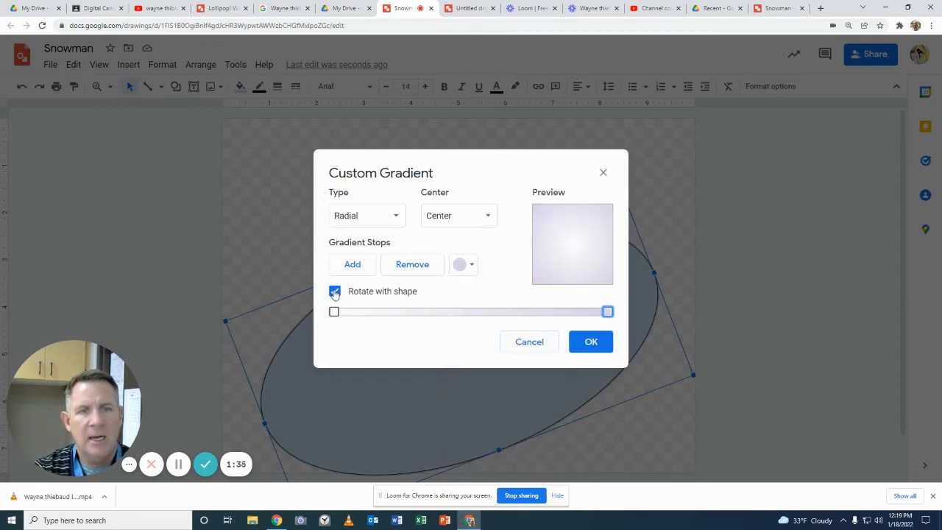
Add a light blue middle stop to the gradient and apply the gradient to the large oval
{"action": "left_click", "coordinate": [357, 270]}
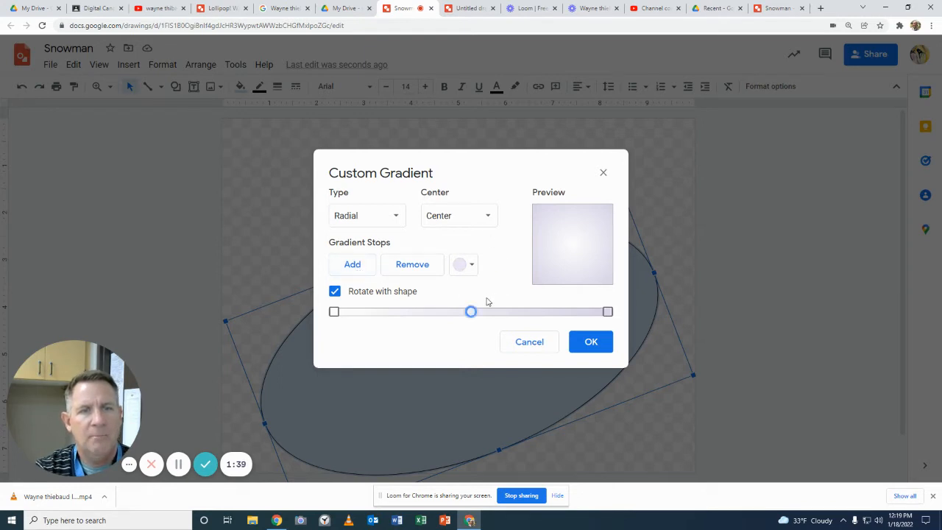
{"action": "left_click", "coordinate": [462, 266]}
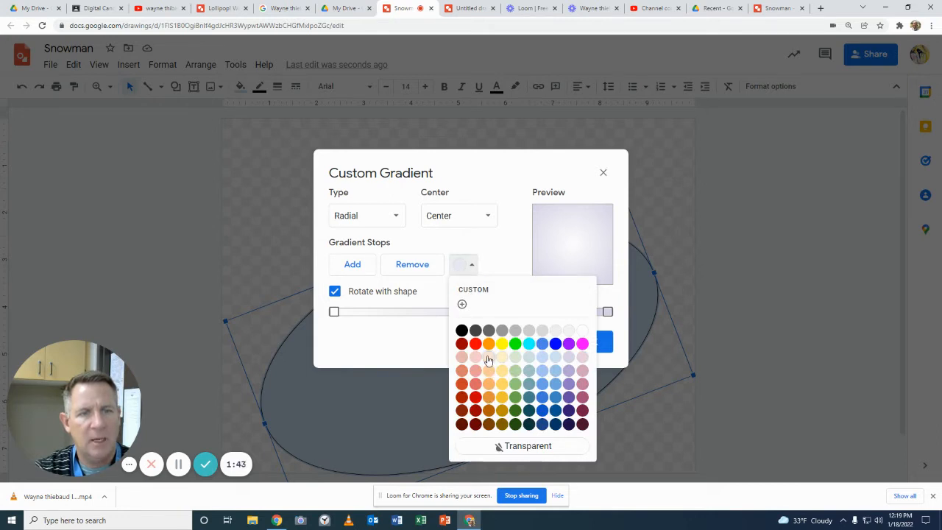
{"action": "left_click", "coordinate": [489, 358]}
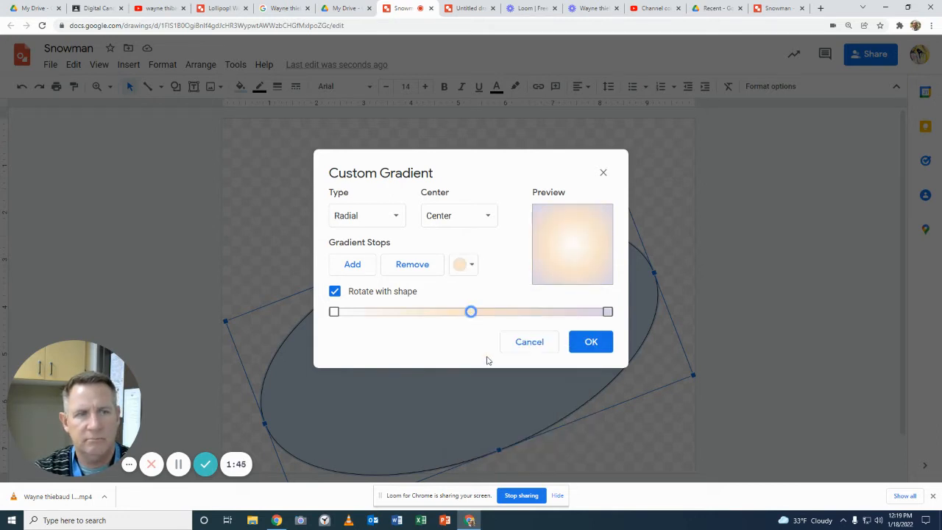
{"action": "left_click", "coordinate": [472, 267]}
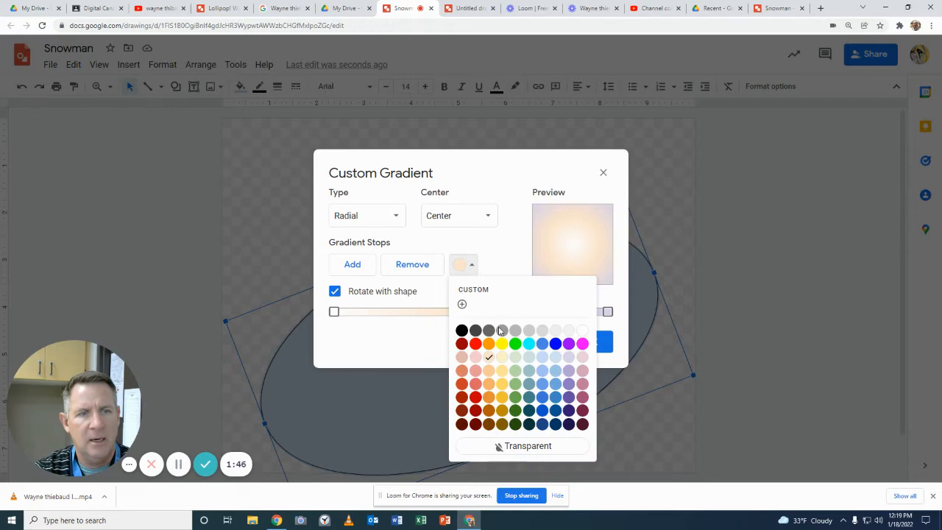
{"action": "left_click", "coordinate": [553, 366]}
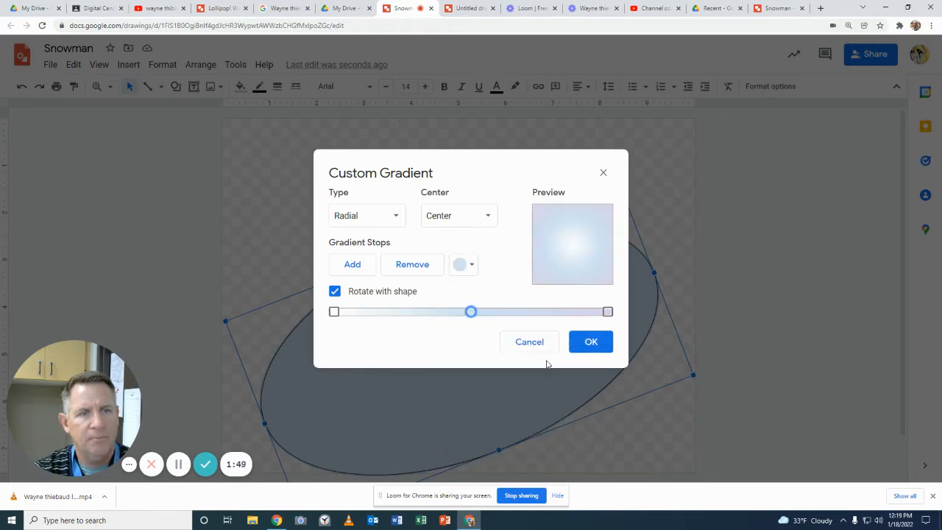
{"action": "left_click", "coordinate": [589, 341]}
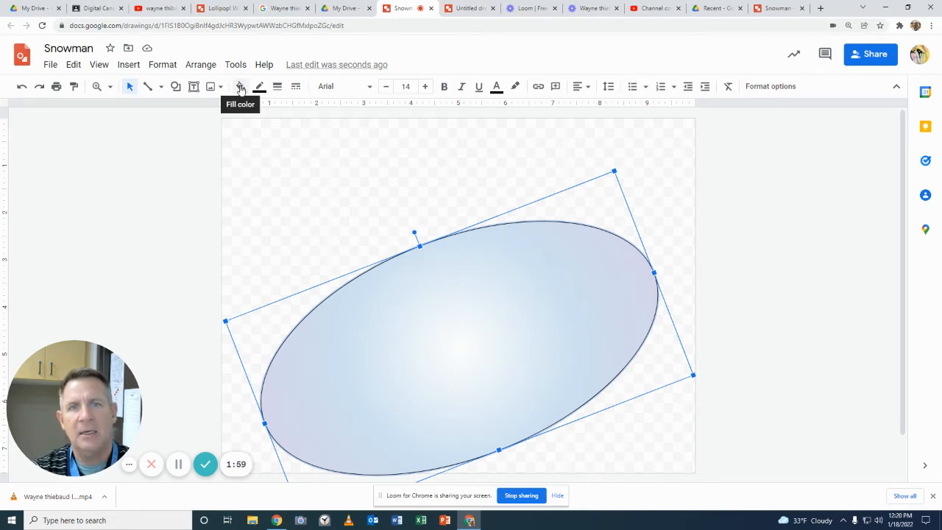
Draw a small narrow upright oval on the face's left half as an eye and tilt it to match the head
{"action": "left_click", "coordinate": [181, 87]}
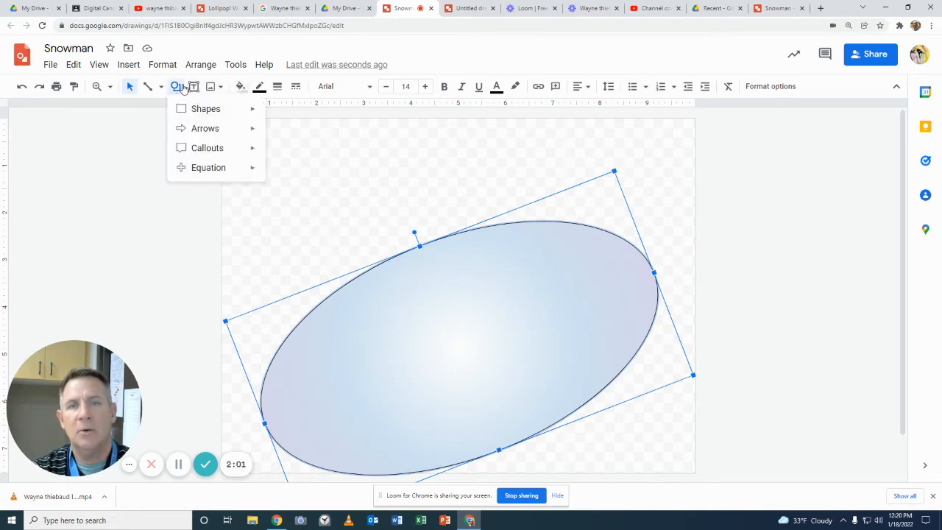
{"action": "mouse_move", "coordinate": [199, 108]}
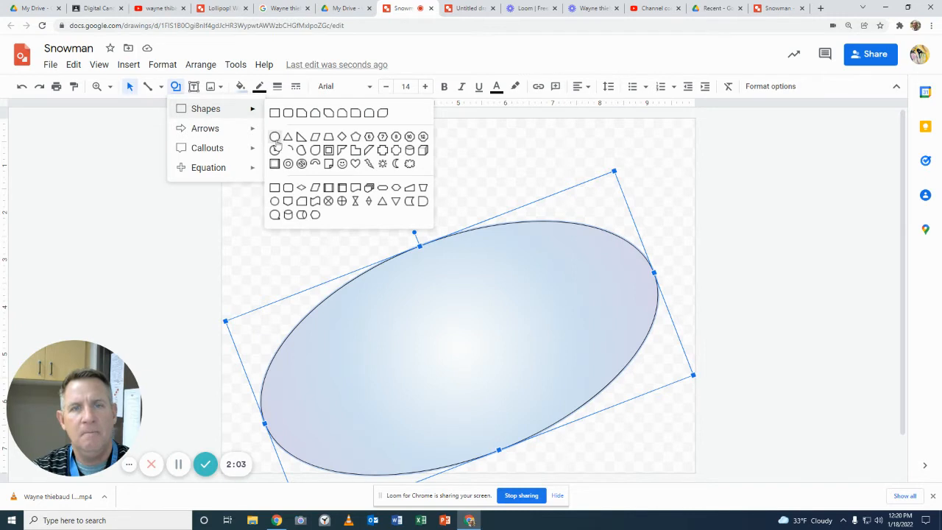
{"action": "left_click", "coordinate": [277, 138]}
{"action": "left_click_drag", "start_coordinate": [374, 336], "coordinate": [388, 369]}
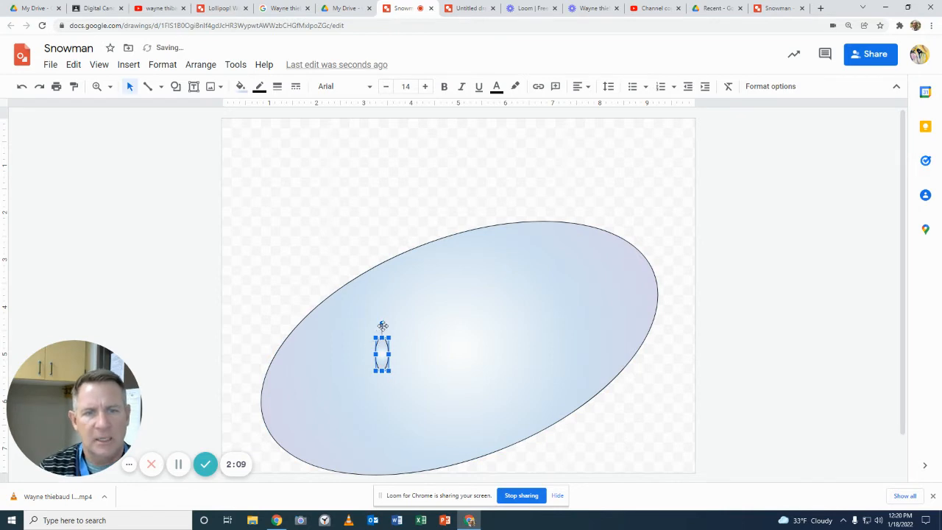
{"action": "left_click_drag", "start_coordinate": [382, 324], "coordinate": [386, 353]}
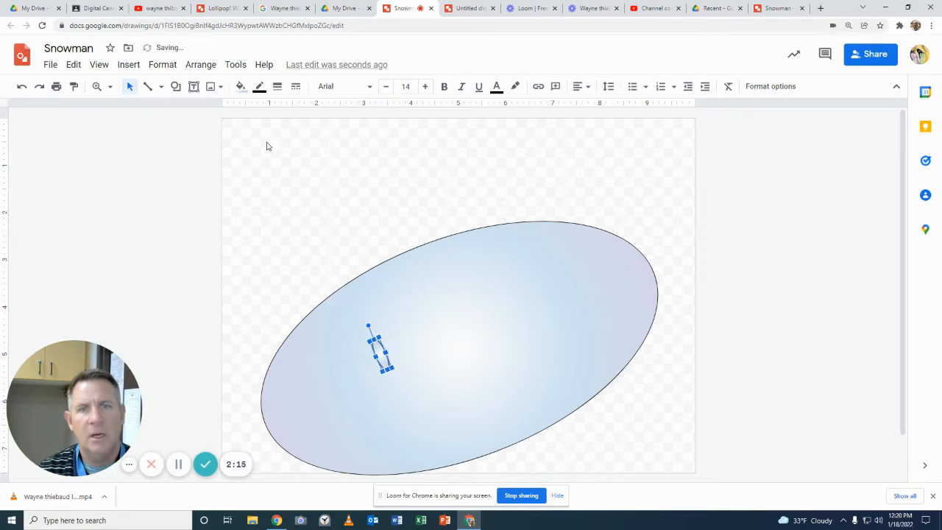
Fill the eye with a dark grey gradient and place a duplicate of it up on the face's right half
{"action": "left_click", "coordinate": [240, 89]}
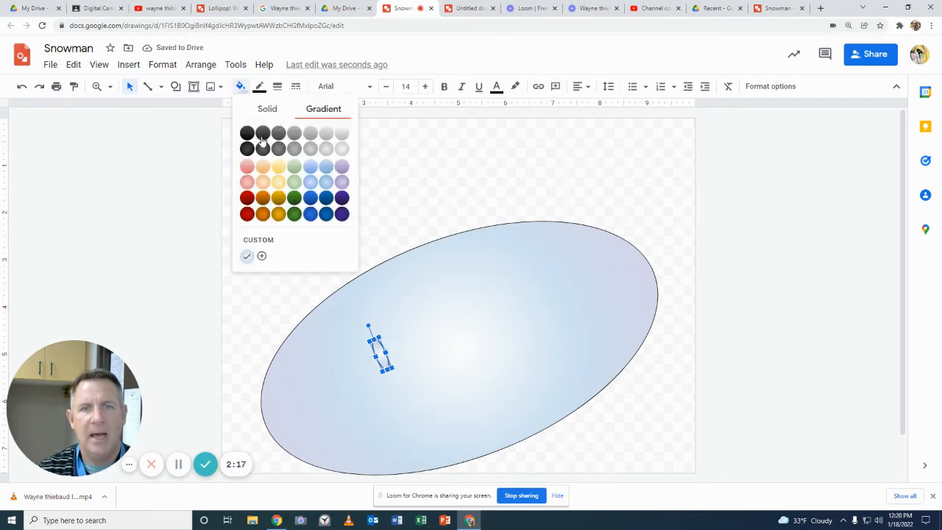
{"action": "left_click", "coordinate": [262, 141]}
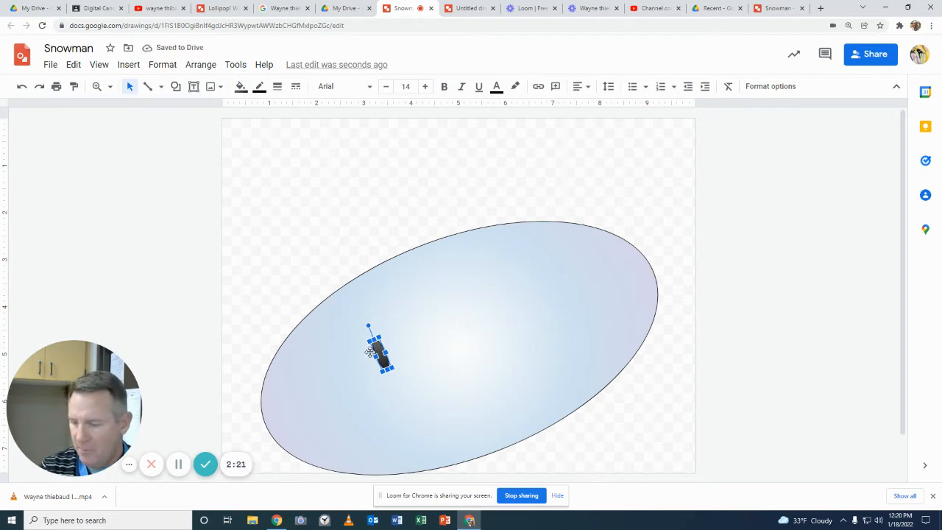
{"action": "key", "text": "ctrl+d"}
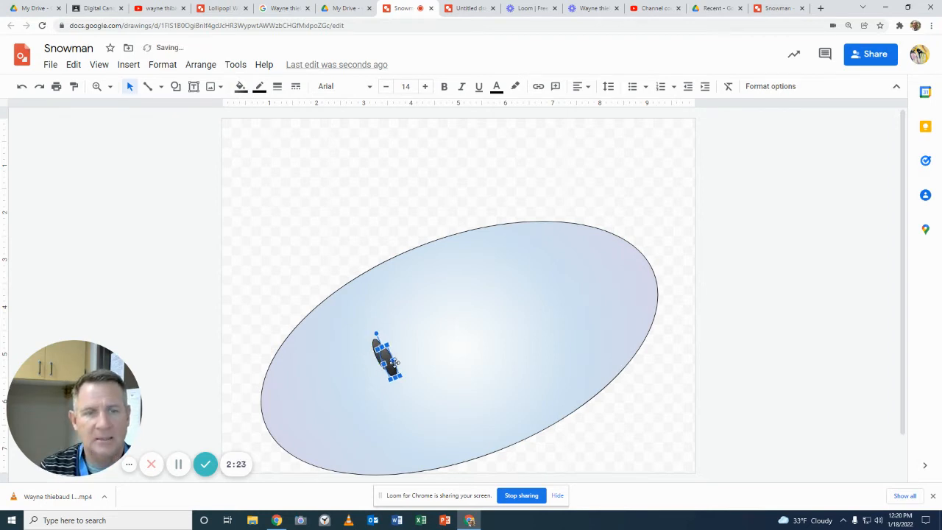
{"action": "left_click_drag", "start_coordinate": [392, 364], "coordinate": [511, 300]}
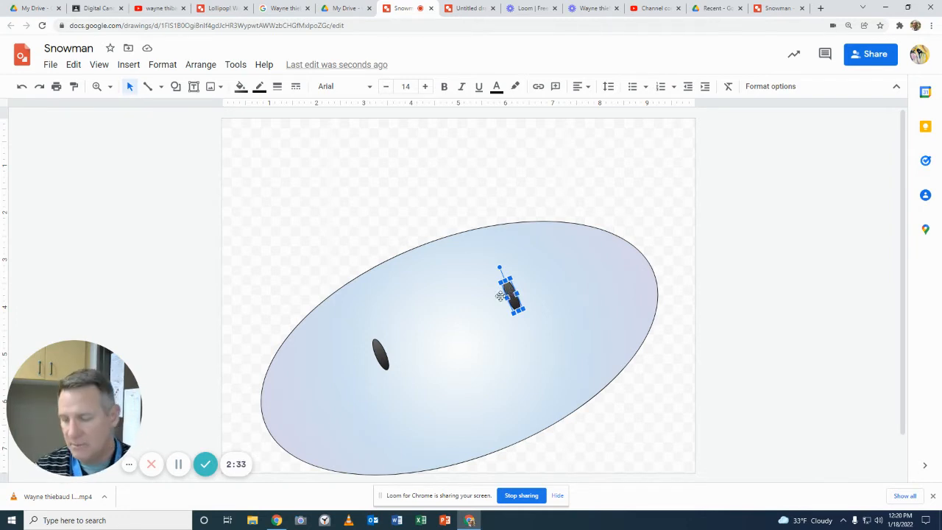
Place a sideways copy of the eye below and between both eyes, enlarged and filled with a red radial gradient
{"action": "left_click_drag", "start_coordinate": [500, 296], "coordinate": [471, 374]}
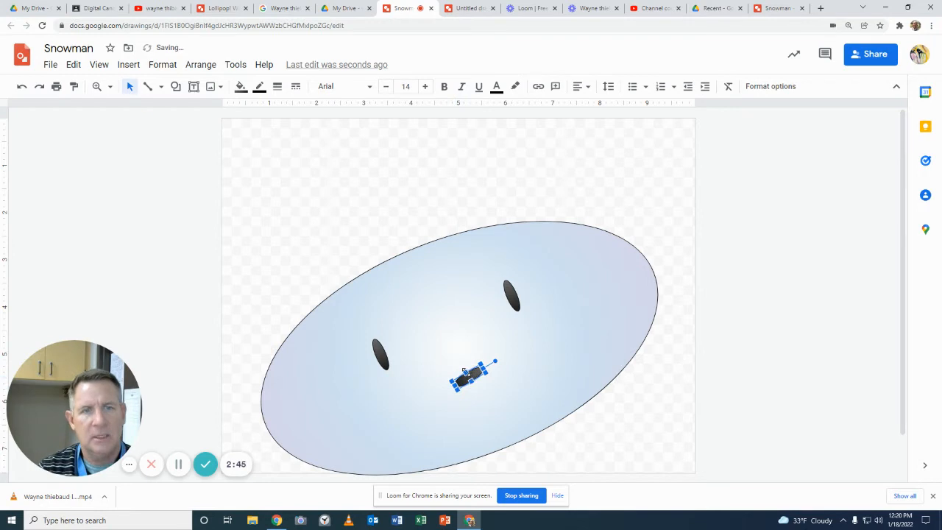
{"action": "left_click", "coordinate": [241, 87]}
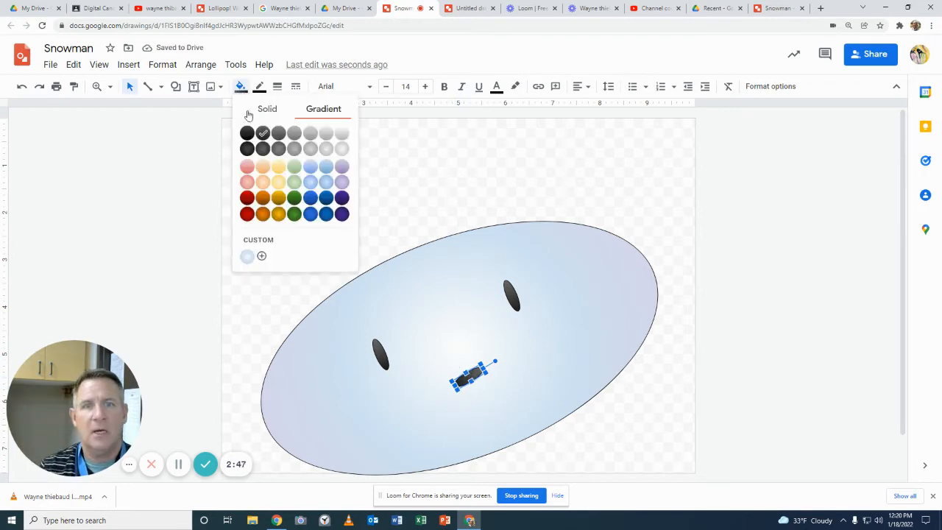
{"action": "left_click", "coordinate": [248, 215]}
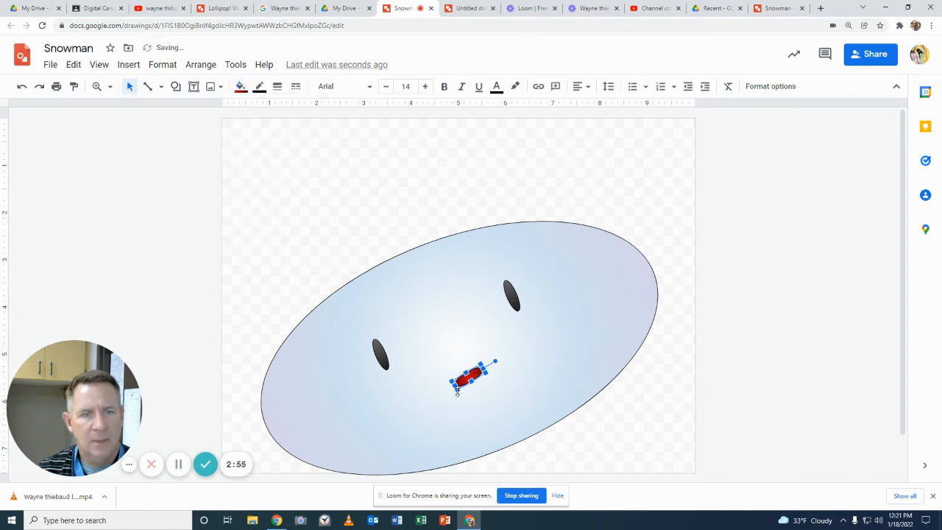
{"action": "left_click_drag", "start_coordinate": [456, 393], "coordinate": [471, 378]}
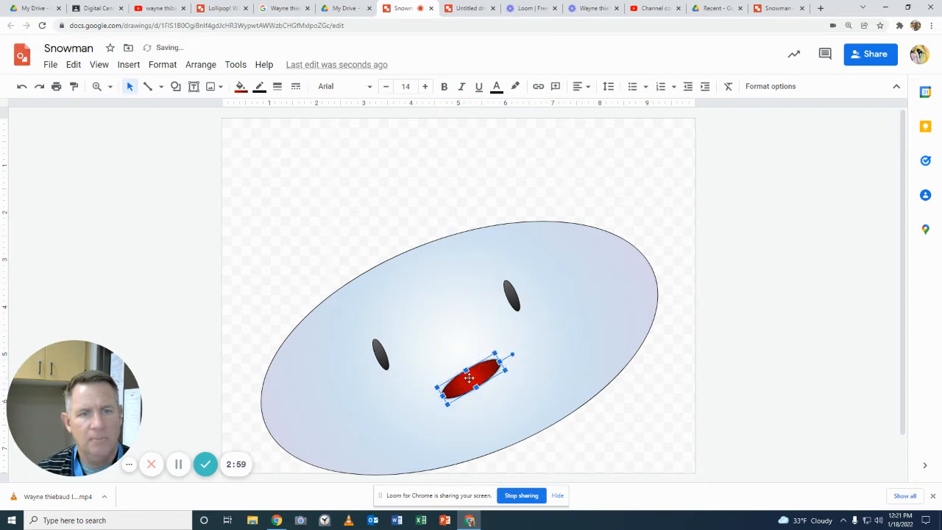
Switch to the finished Snowman drawing to examine it as a reference
{"action": "left_click", "coordinate": [779, 8]}
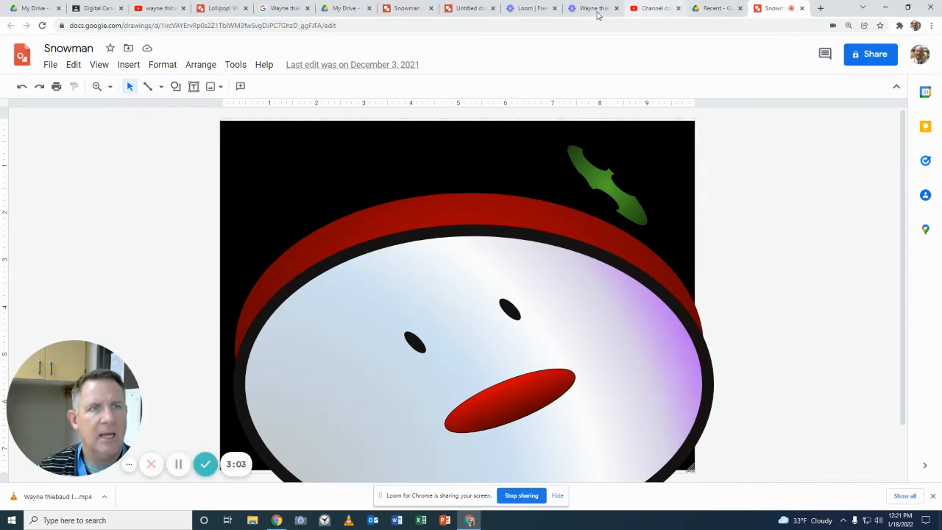
Return to the Snowman drawing in progress and thicken the head oval's black outline to 16px
{"action": "left_click", "coordinate": [403, 9]}
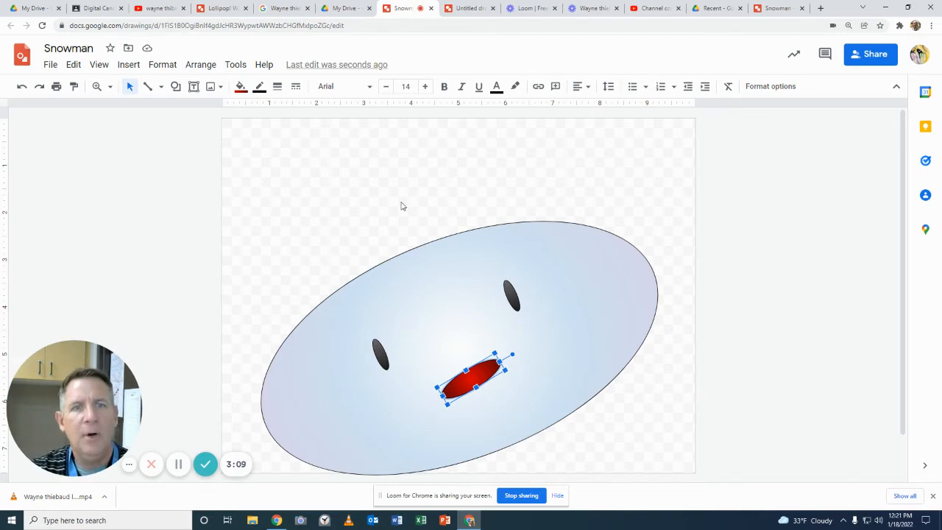
{"action": "left_click", "coordinate": [412, 279]}
{"action": "left_click", "coordinate": [259, 86]}
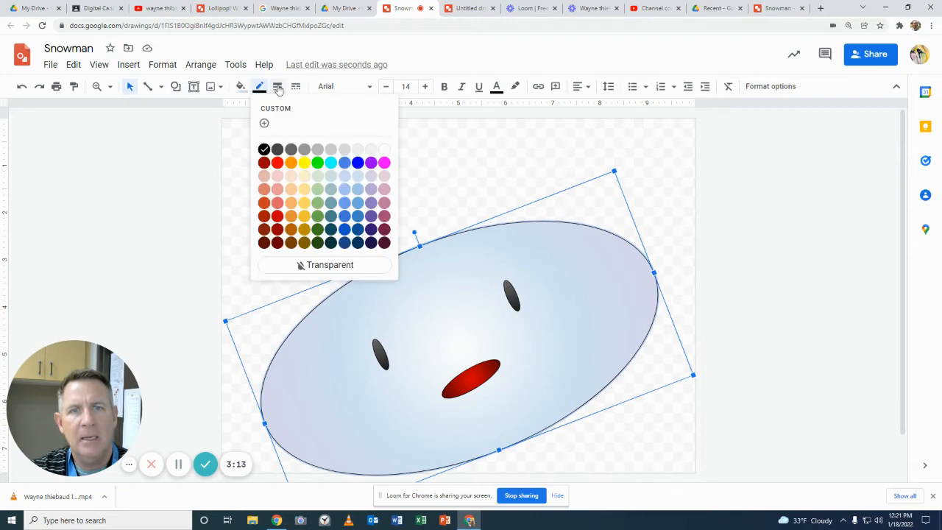
{"action": "left_click", "coordinate": [278, 86]}
{"action": "left_click", "coordinate": [300, 187]}
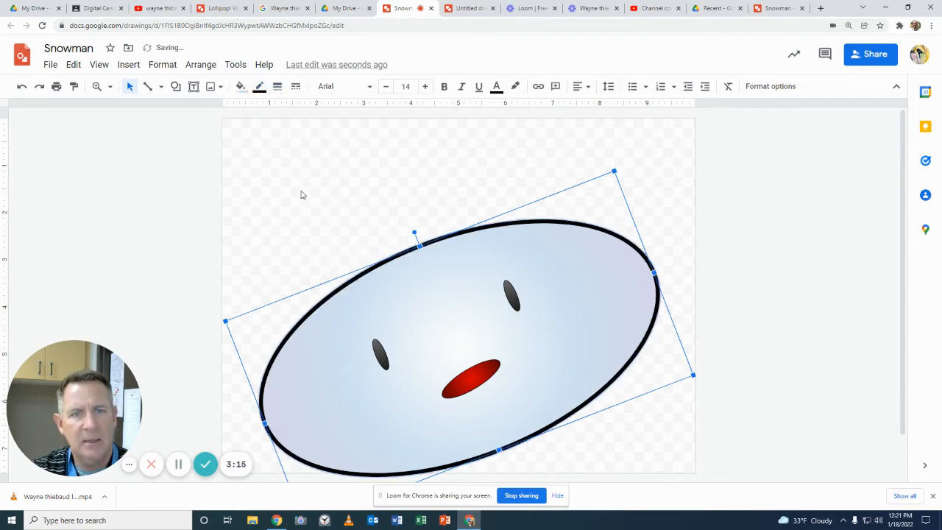
{"action": "left_click", "coordinate": [259, 86]}
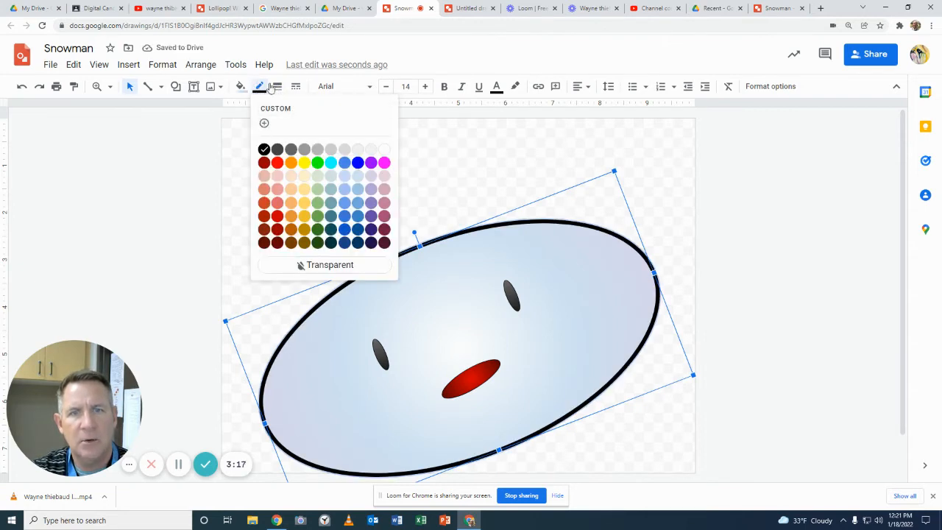
{"action": "left_click", "coordinate": [277, 86]}
{"action": "left_click", "coordinate": [309, 208]}
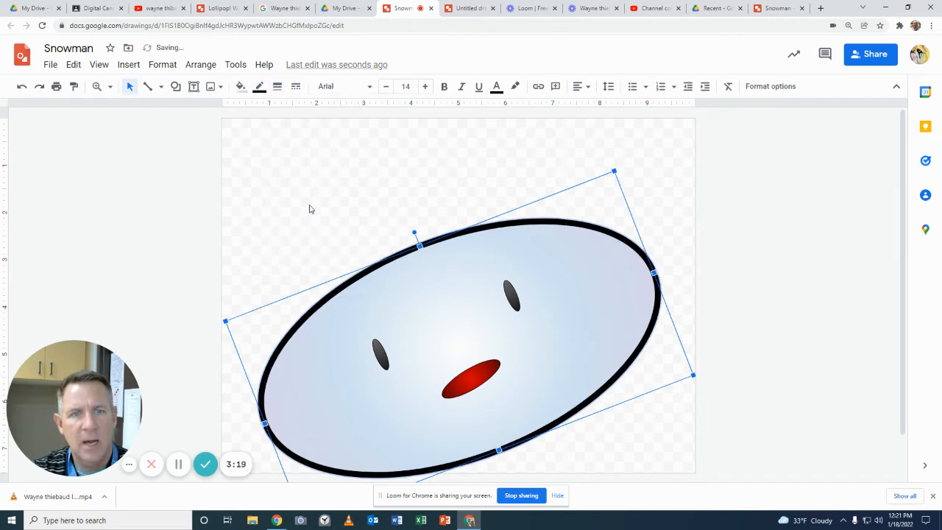
{"action": "left_click", "coordinate": [278, 86]}
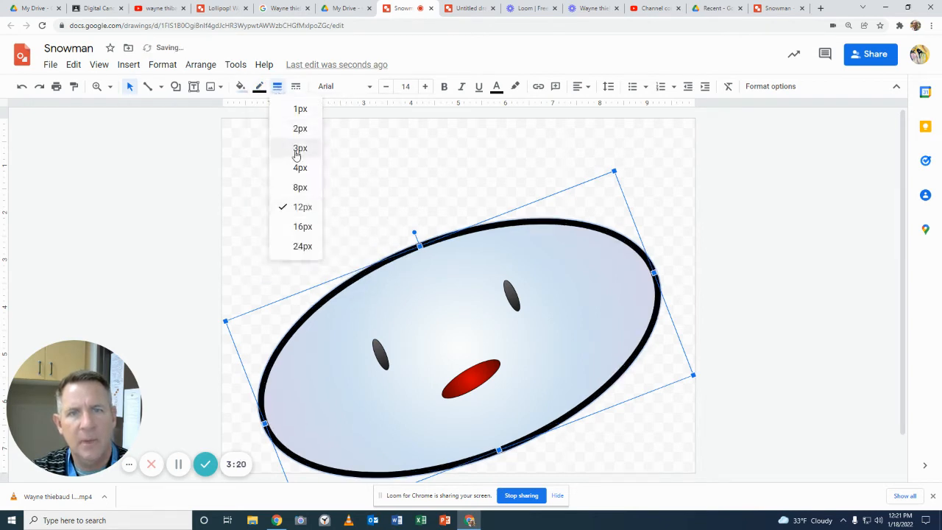
{"action": "left_click", "coordinate": [303, 227]}
{"action": "left_click", "coordinate": [374, 215]}
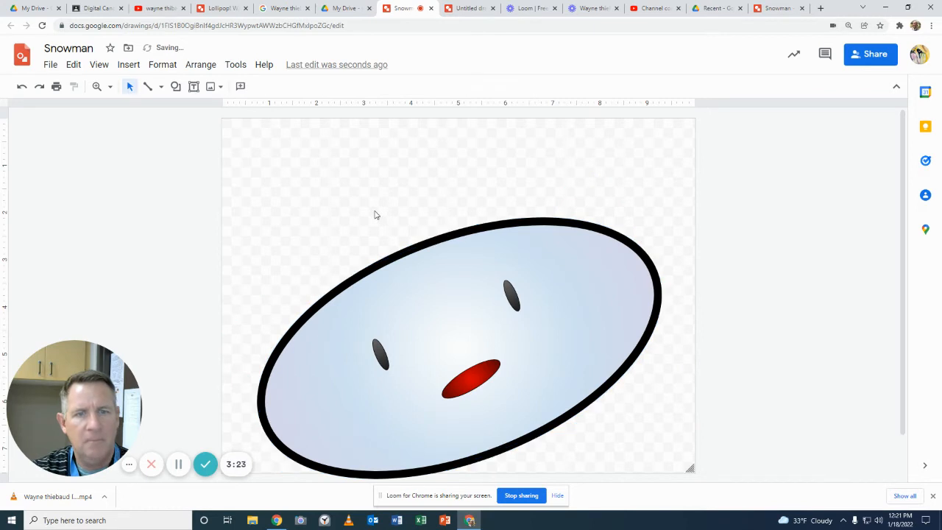
After consulting the finished Snowman, duplicate the head oval, make the copy's outline transparent and fill it with a red radial gradient
{"action": "left_click", "coordinate": [778, 9]}
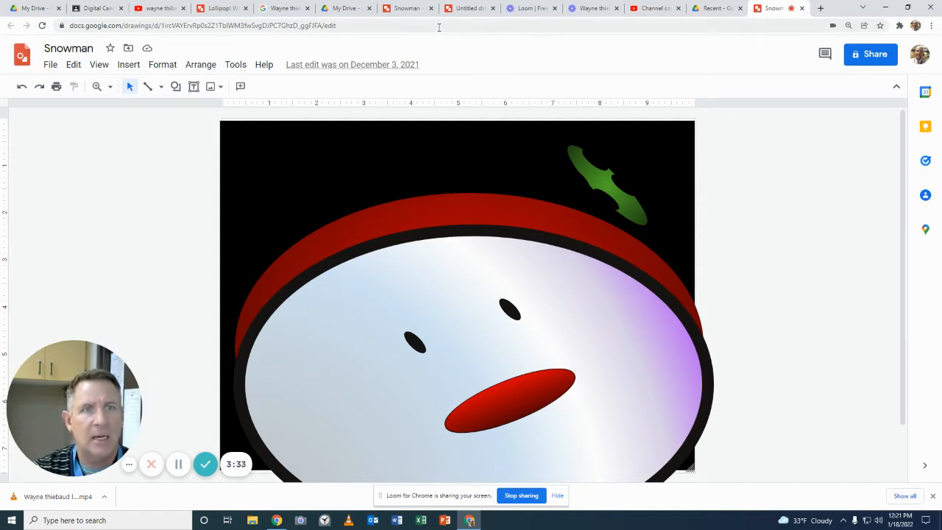
{"action": "left_click", "coordinate": [402, 8]}
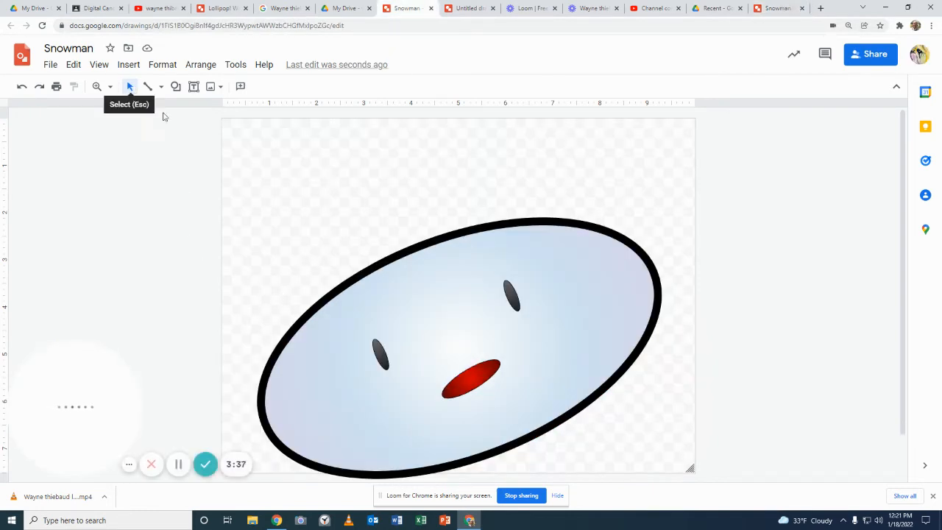
{"action": "left_click", "coordinate": [418, 306]}
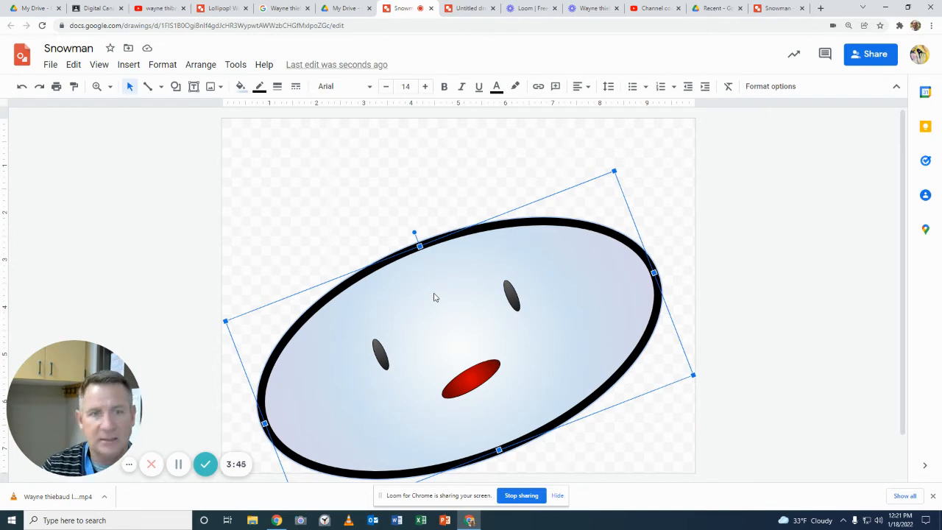
{"action": "key", "text": "ctrl+v"}
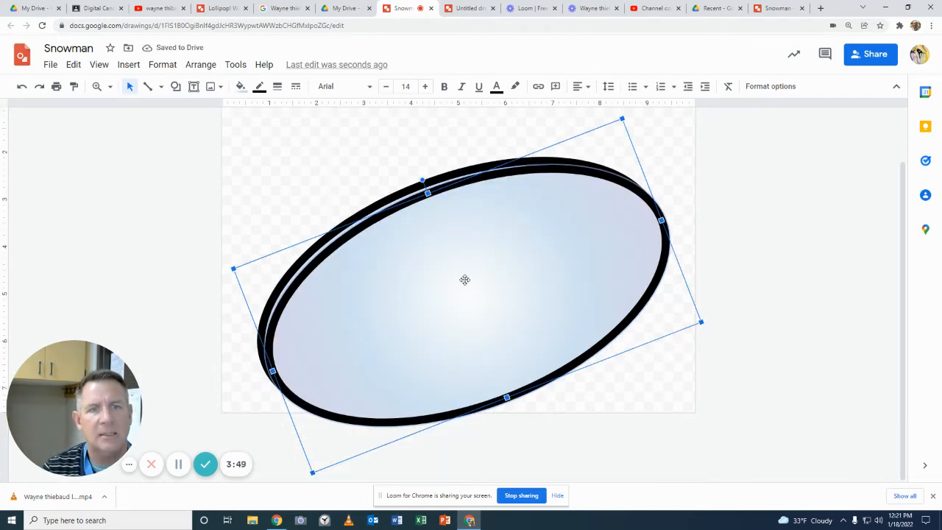
{"action": "left_click", "coordinate": [261, 89]}
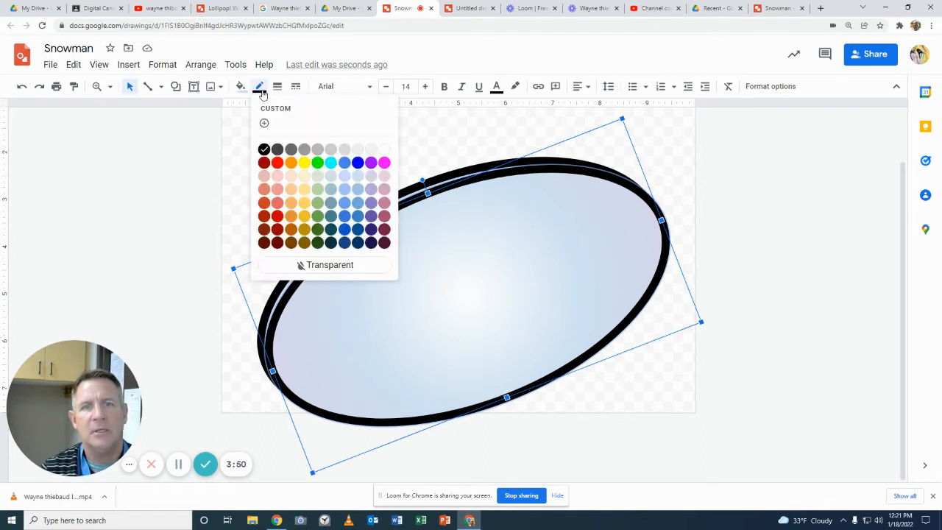
{"action": "left_click", "coordinate": [313, 265]}
{"action": "left_click", "coordinate": [242, 86]}
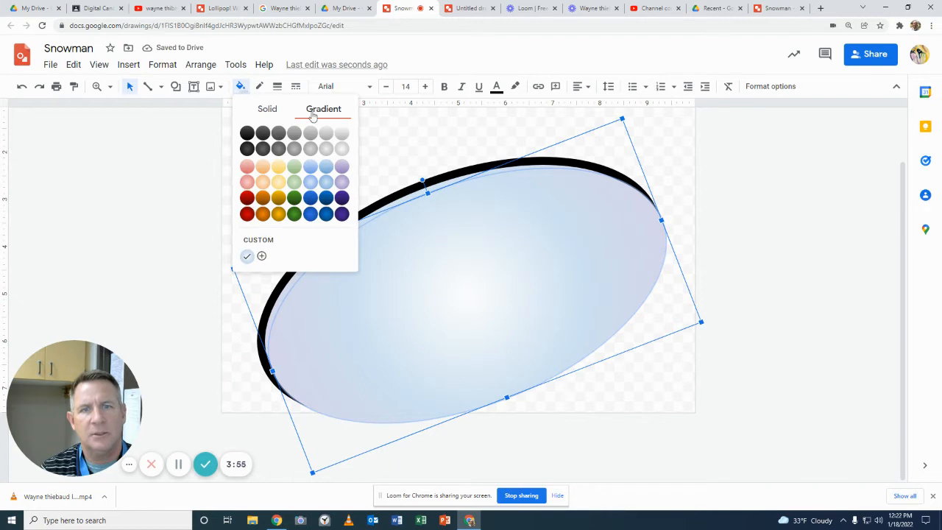
{"action": "left_click", "coordinate": [247, 216]}
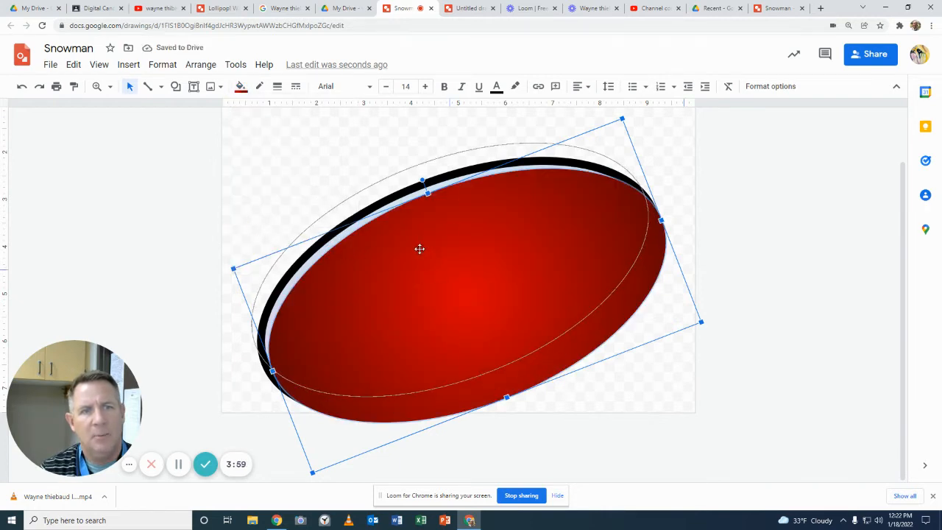
Shift the red oval slightly up and left and send it behind the face so it forms a hat band
{"action": "left_click_drag", "start_coordinate": [420, 248], "coordinate": [419, 249]}
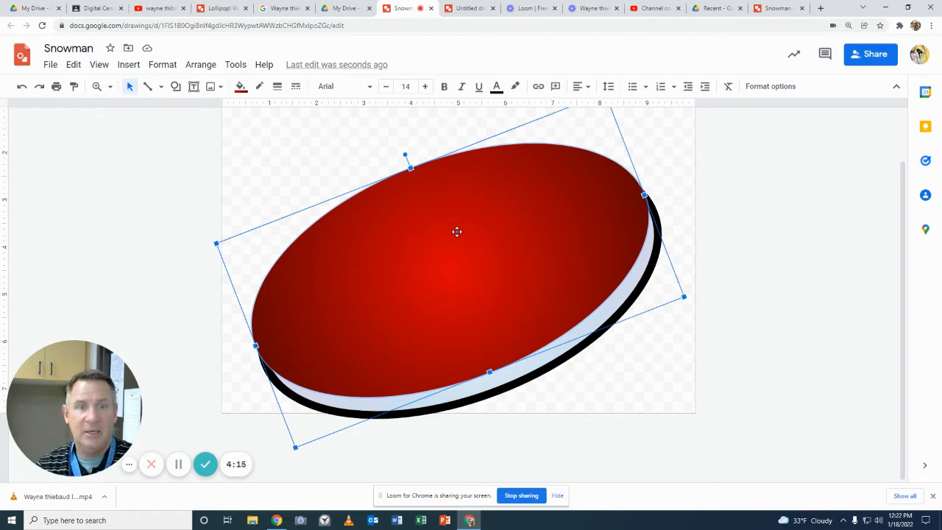
{"action": "key", "text": "ctrl+Down"}
{"action": "key", "text": "ctrl+Down"}
{"action": "key", "text": "ctrl+Down"}
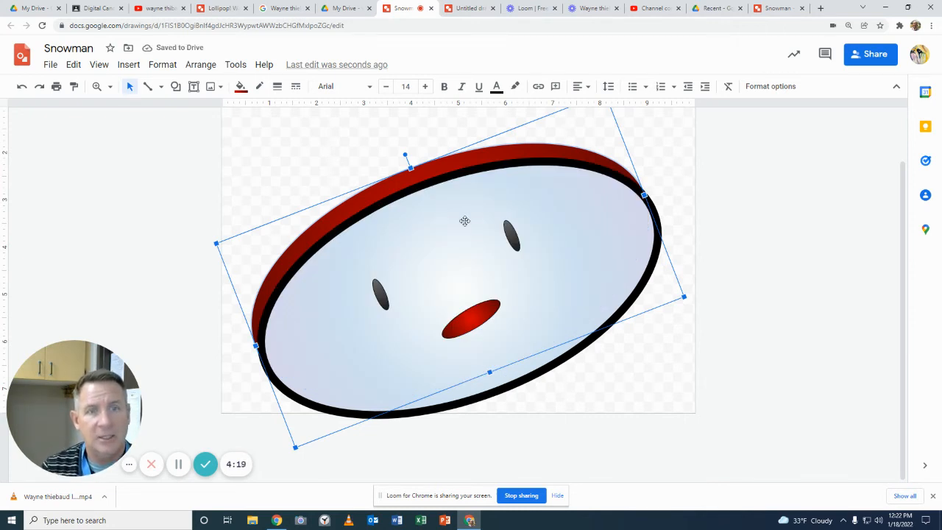
{"action": "left_click_drag", "start_coordinate": [433, 166], "coordinate": [430, 162]}
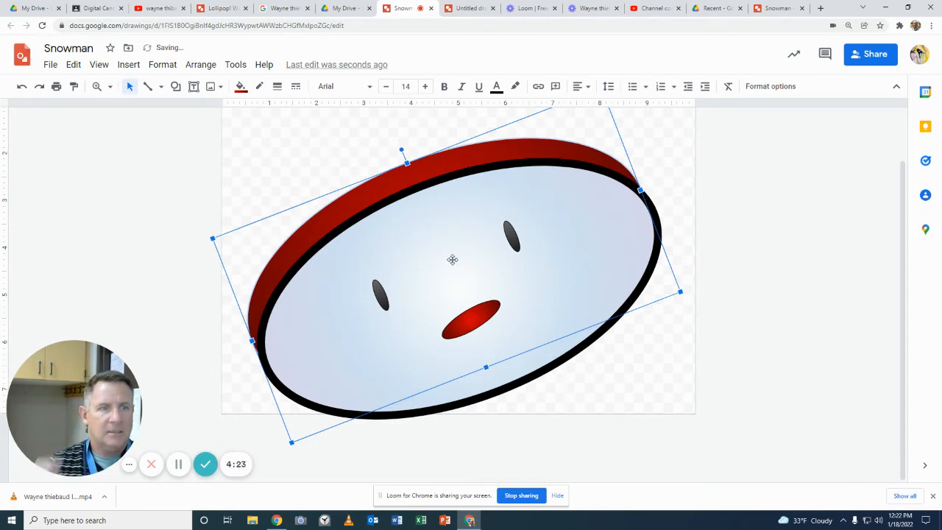
Check the finished Snowman's background and draw a rectangle covering the whole canvas of the drawing in progress
{"action": "left_click", "coordinate": [777, 13]}
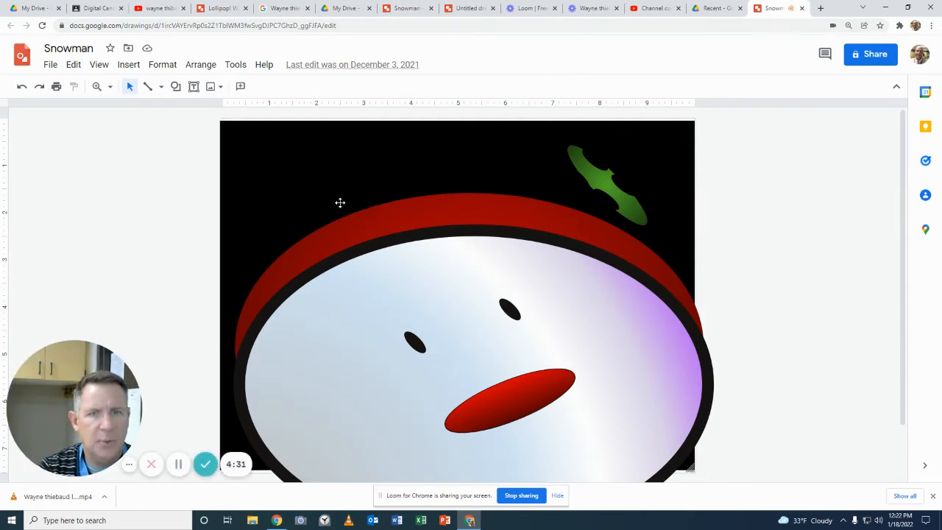
{"action": "left_click", "coordinate": [397, 11]}
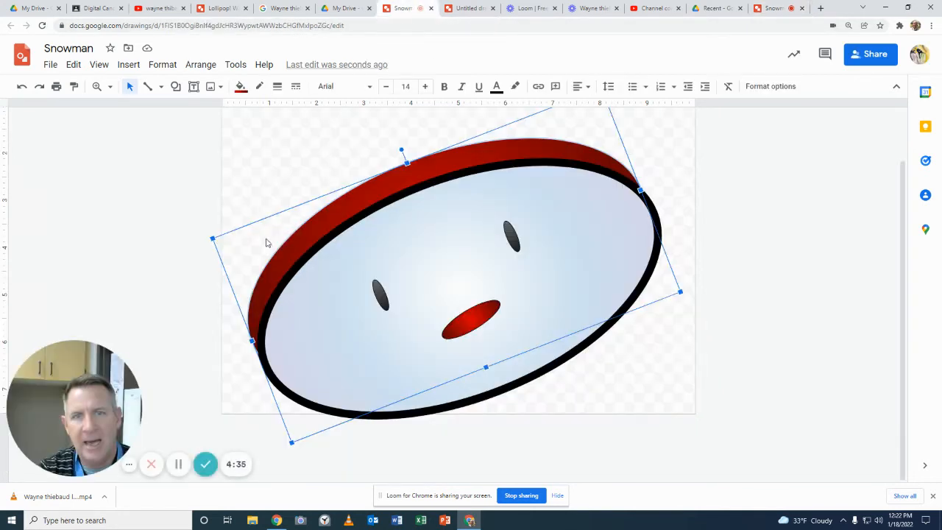
{"action": "left_click", "coordinate": [244, 162]}
{"action": "scroll", "coordinate": [262, 185], "scroll_direction": "up", "scroll_amount": 1}
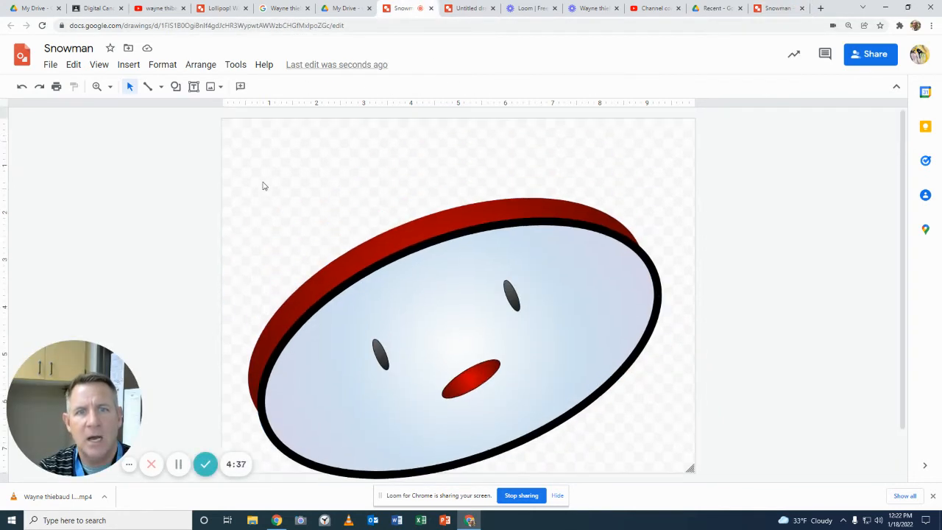
{"action": "left_click", "coordinate": [175, 87]}
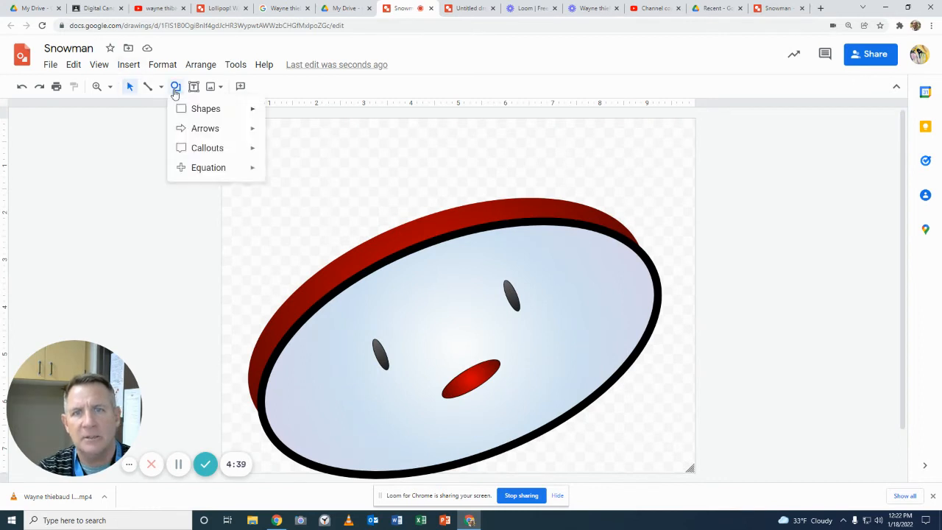
{"action": "mouse_move", "coordinate": [204, 112]}
{"action": "left_click", "coordinate": [271, 112]}
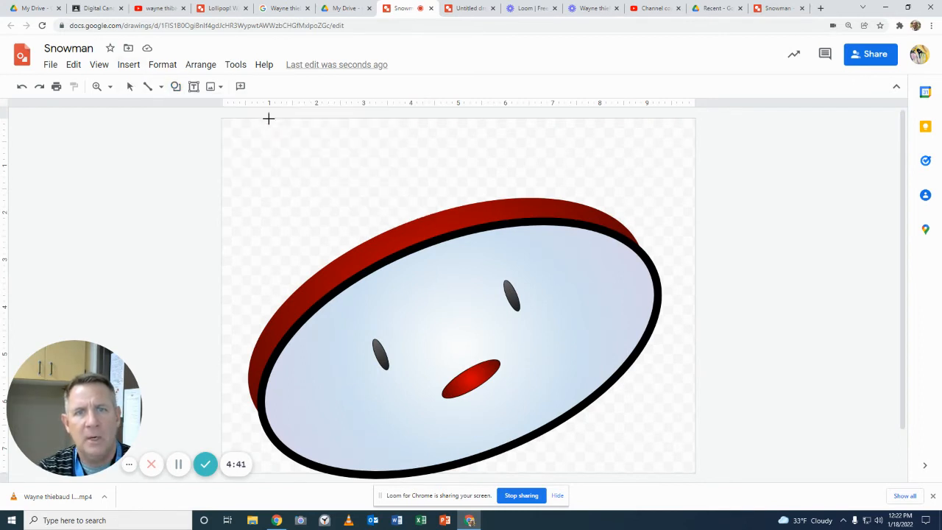
{"action": "mouse_move", "coordinate": [221, 119]}
{"action": "left_mouse_down"}
{"action": "mouse_move", "coordinate": [591, 421]}
{"action": "mouse_move", "coordinate": [695, 469]}
{"action": "left_mouse_up"}
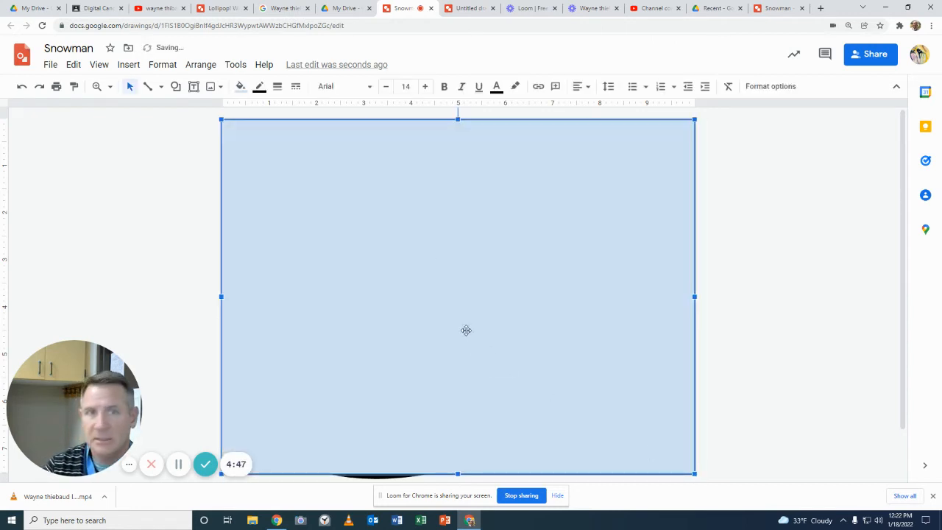
Fill the full-canvas rectangle with solid black and send it behind the snowman as the background
{"action": "left_click", "coordinate": [241, 87]}
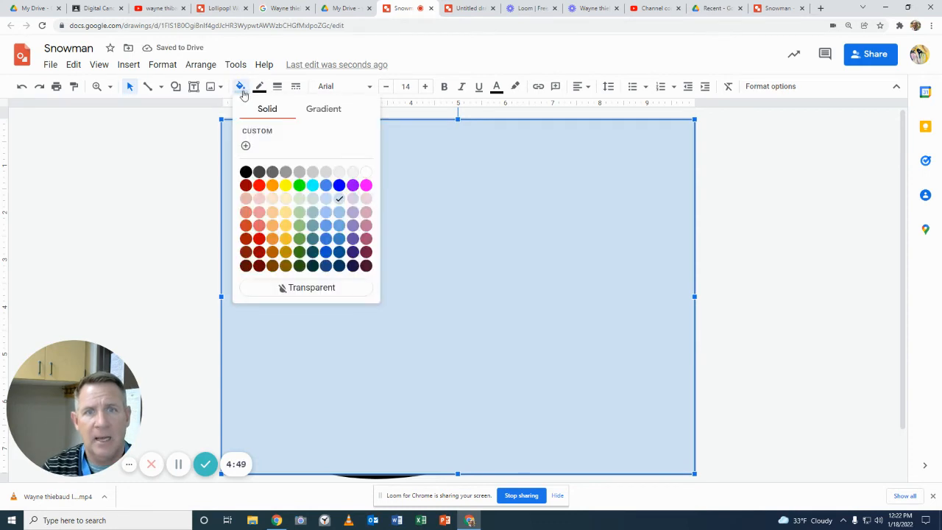
{"action": "left_click", "coordinate": [245, 172]}
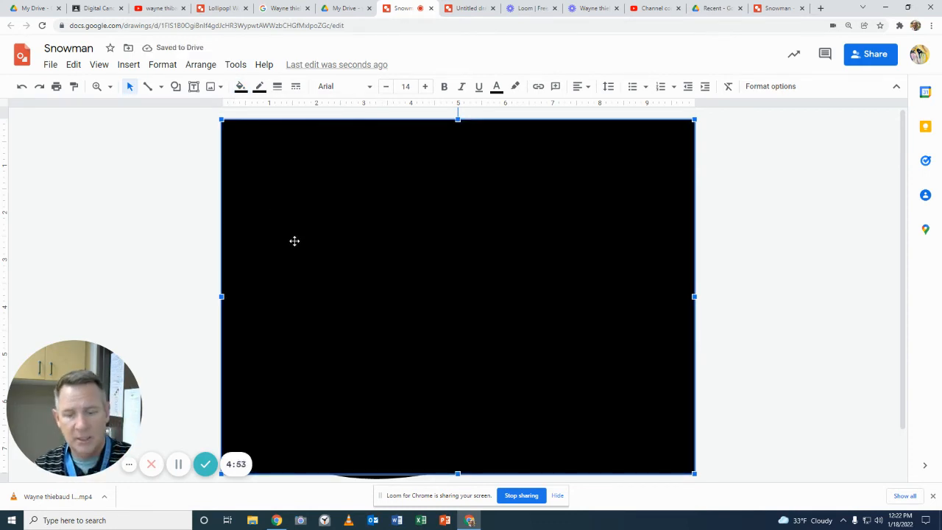
{"action": "key", "text": "ctrl+Down"}
{"action": "key", "text": "ctrl+Down"}
{"action": "key", "text": "ctrl+Down"}
{"action": "key", "text": "ctrl+Down"}
{"action": "key", "text": "ctrl+Down"}
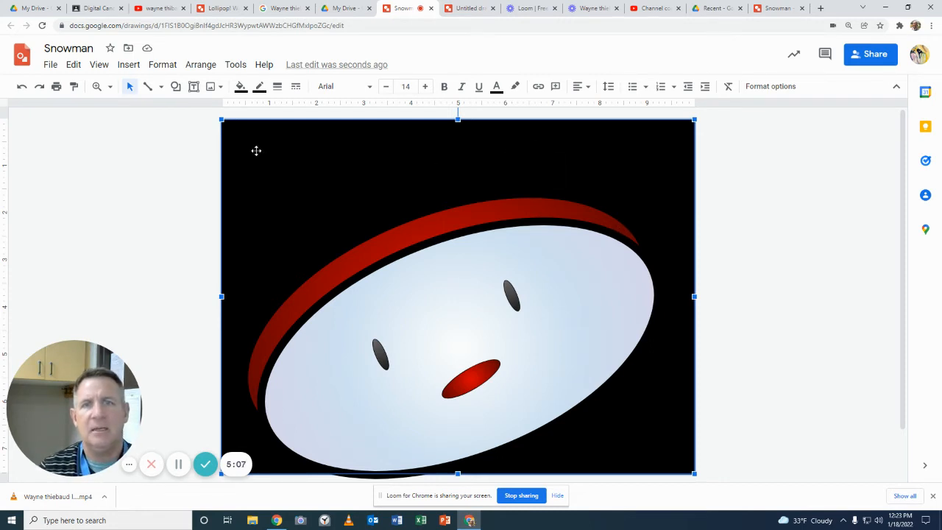
Add a narrow oval with a green radial gradient above the red band's right end, tilted slightly to the right
{"action": "left_click", "coordinate": [175, 87]}
{"action": "mouse_move", "coordinate": [199, 114]}
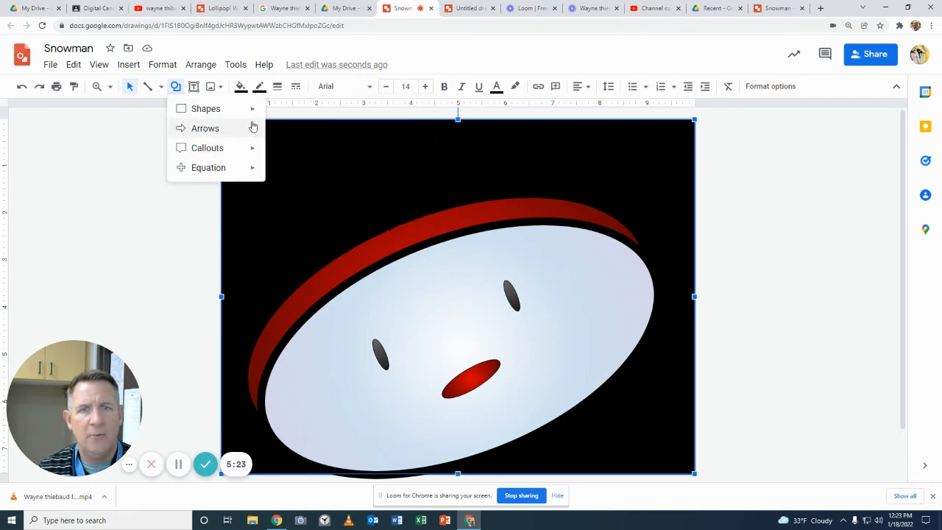
{"action": "left_click", "coordinate": [274, 137]}
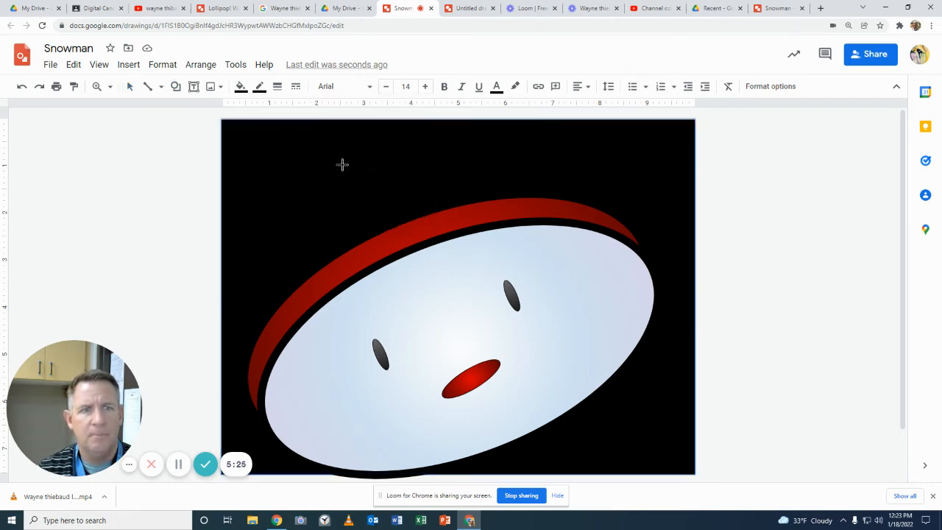
{"action": "left_click_drag", "start_coordinate": [546, 135], "coordinate": [576, 224]}
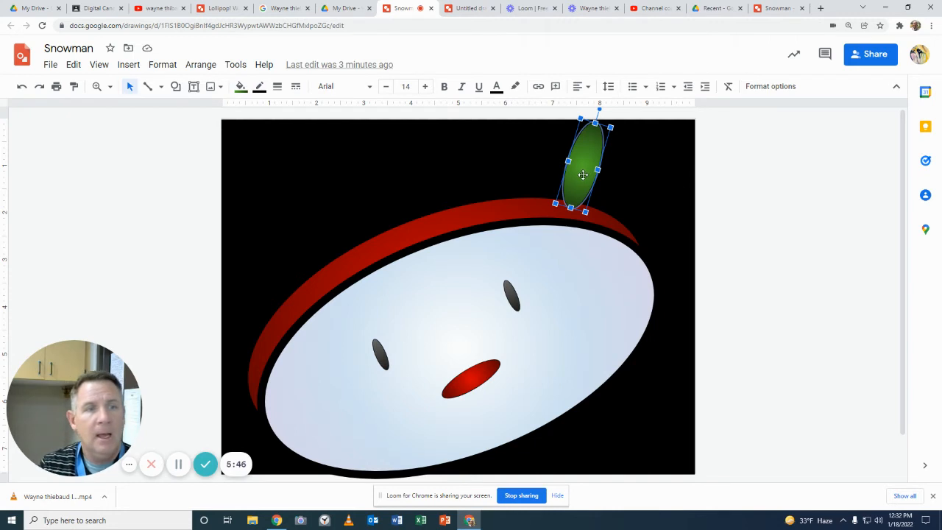
{"action": "mouse_move", "coordinate": [582, 168]}
{"action": "left_mouse_down"}
{"action": "mouse_move", "coordinate": [540, 168]}
{"action": "mouse_move", "coordinate": [596, 170]}
{"action": "left_mouse_up"}
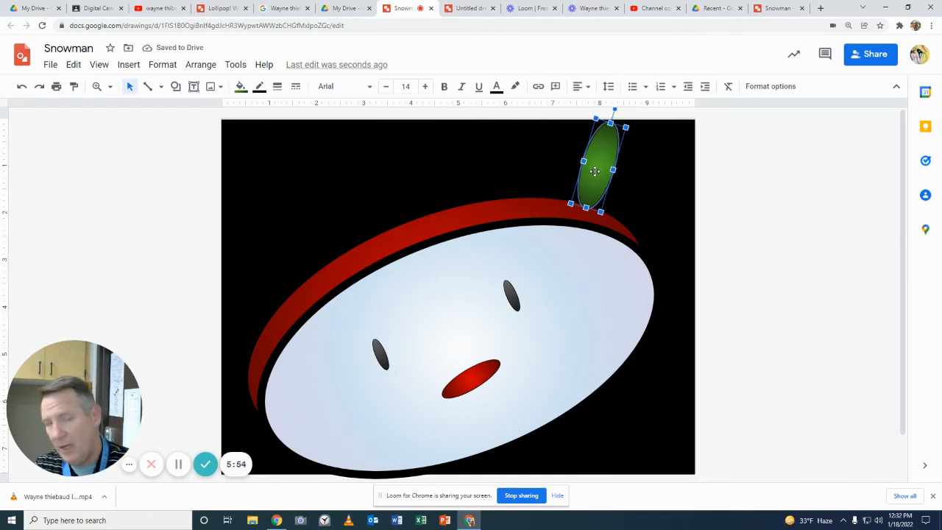
Copy the green oval to its left, shrink the copy to a small narrow oval, and fill it with a black gradient
{"action": "left_click_drag", "start_coordinate": [594, 170], "coordinate": [559, 174]}
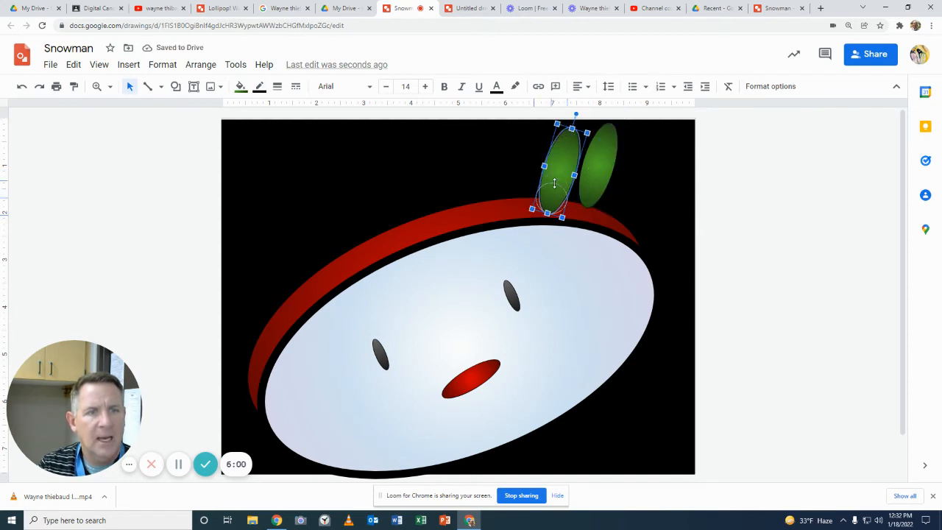
{"action": "left_click_drag", "start_coordinate": [554, 183], "coordinate": [550, 197]}
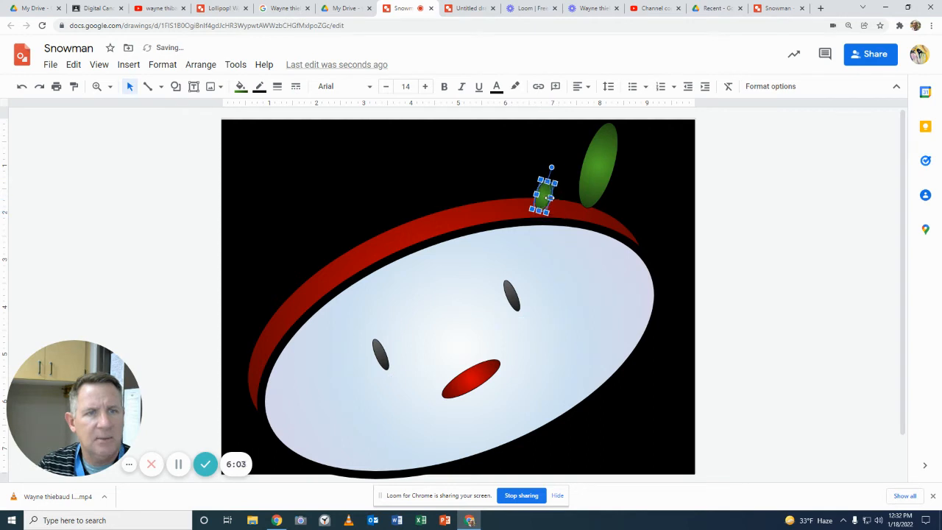
{"action": "left_click", "coordinate": [241, 87]}
{"action": "left_click", "coordinate": [247, 133]}
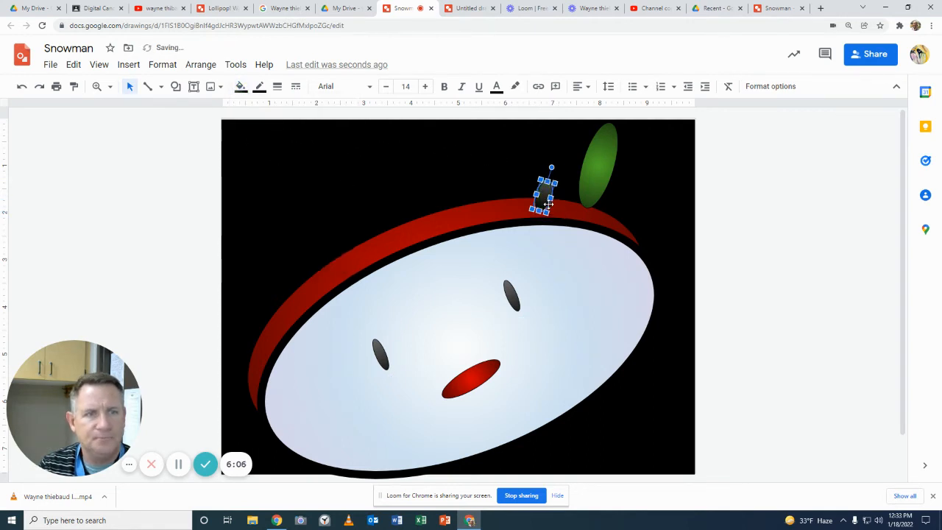
Change the small oval's fill to solid black and make its outline transparent
{"action": "left_click", "coordinate": [239, 87]}
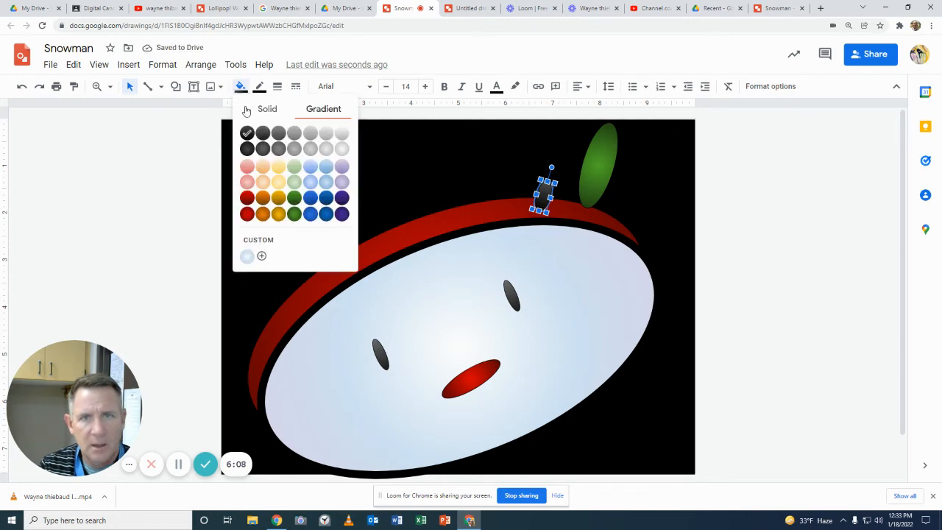
{"action": "left_click", "coordinate": [265, 109]}
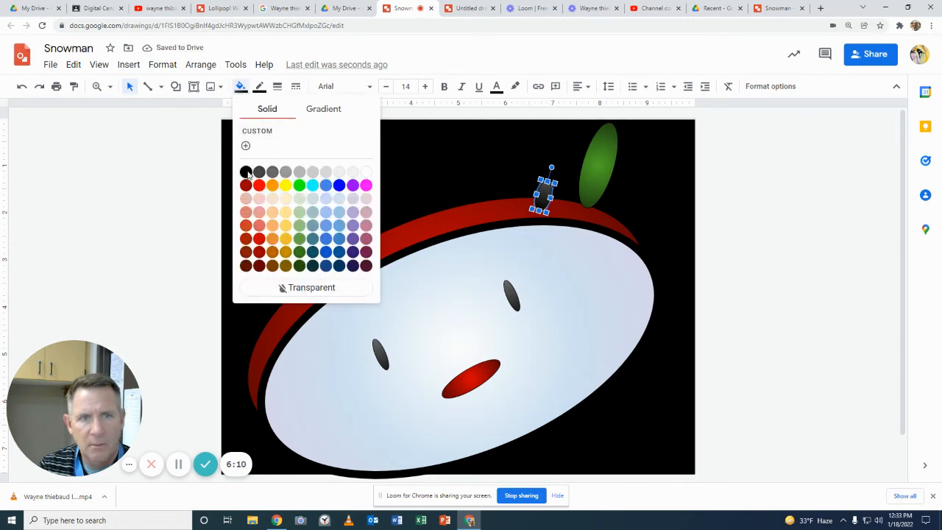
{"action": "left_click", "coordinate": [246, 172]}
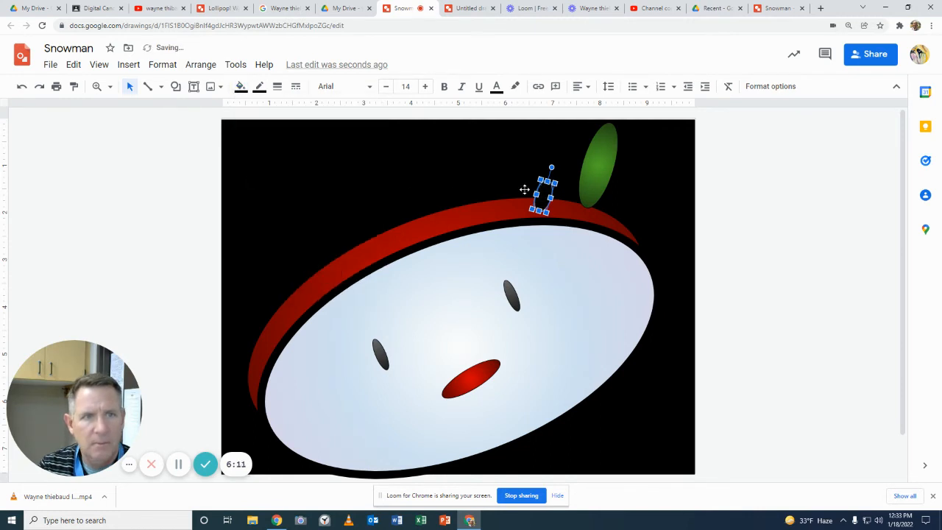
{"action": "left_click", "coordinate": [259, 86]}
{"action": "left_click", "coordinate": [308, 265]}
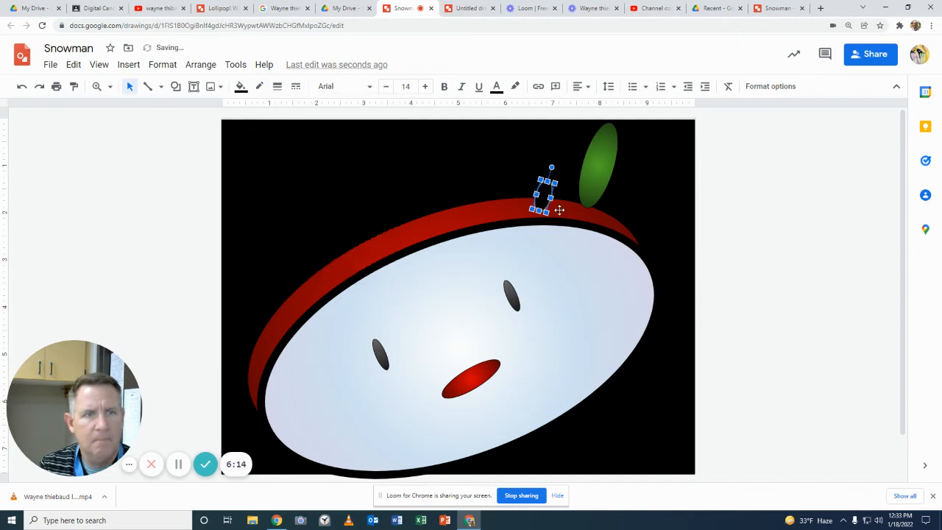
Place the small black oval over the green leaf's lower left edge and a copy of it over the lower right edge
{"action": "left_click_drag", "start_coordinate": [541, 194], "coordinate": [578, 183]}
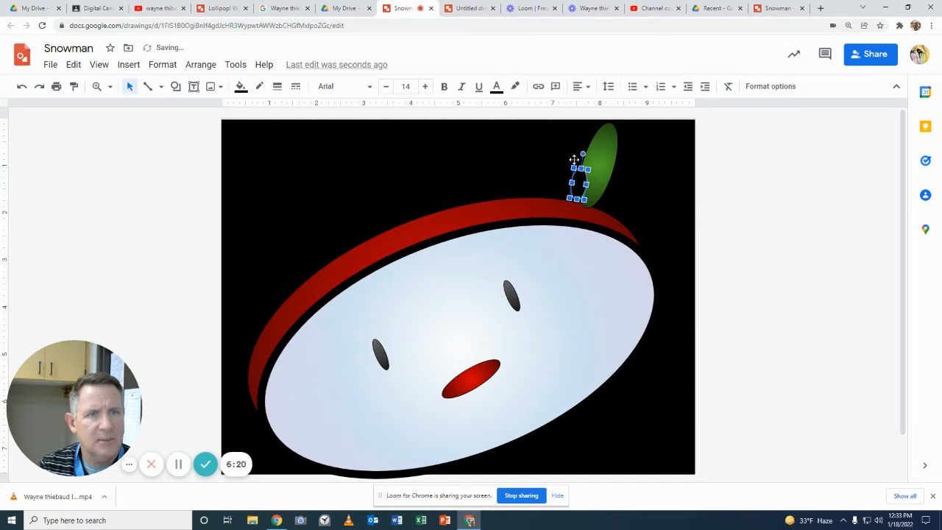
{"action": "left_click", "coordinate": [561, 161]}
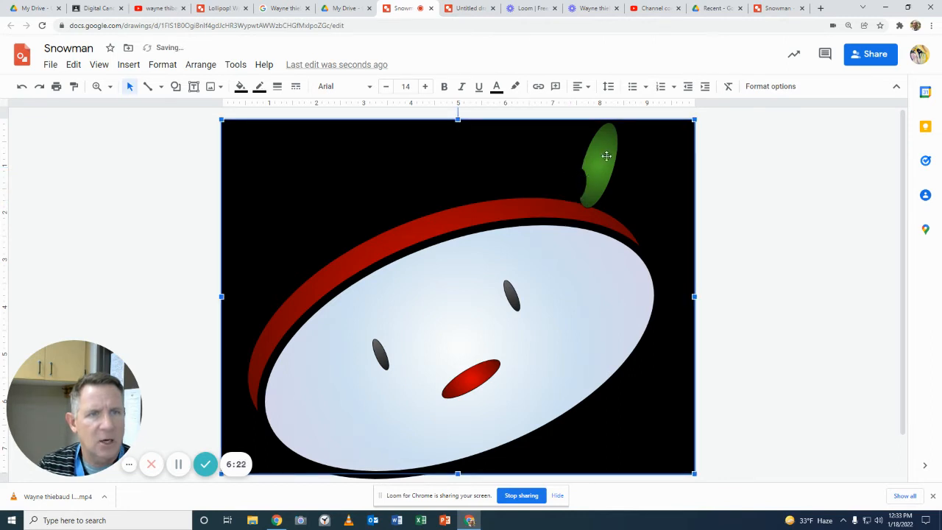
{"action": "left_click", "coordinate": [580, 183]}
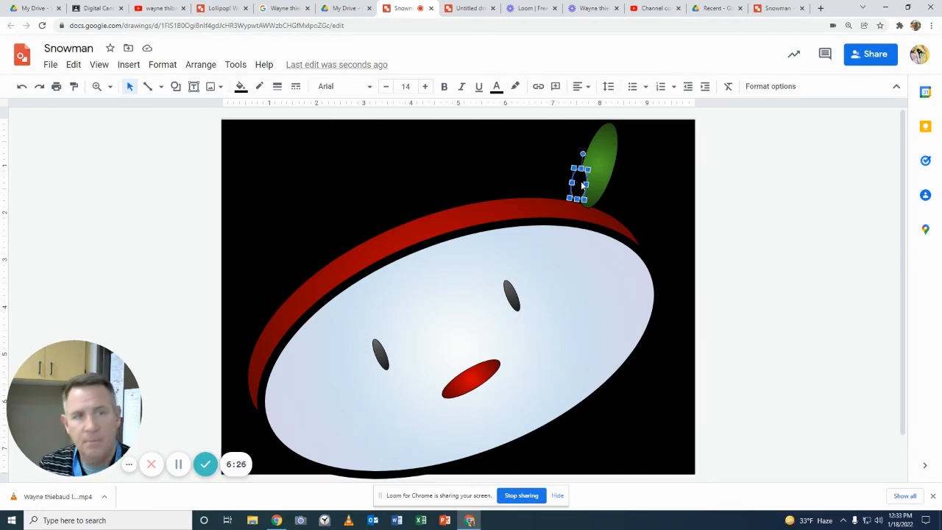
{"action": "left_click_drag", "start_coordinate": [582, 185], "coordinate": [611, 184]}
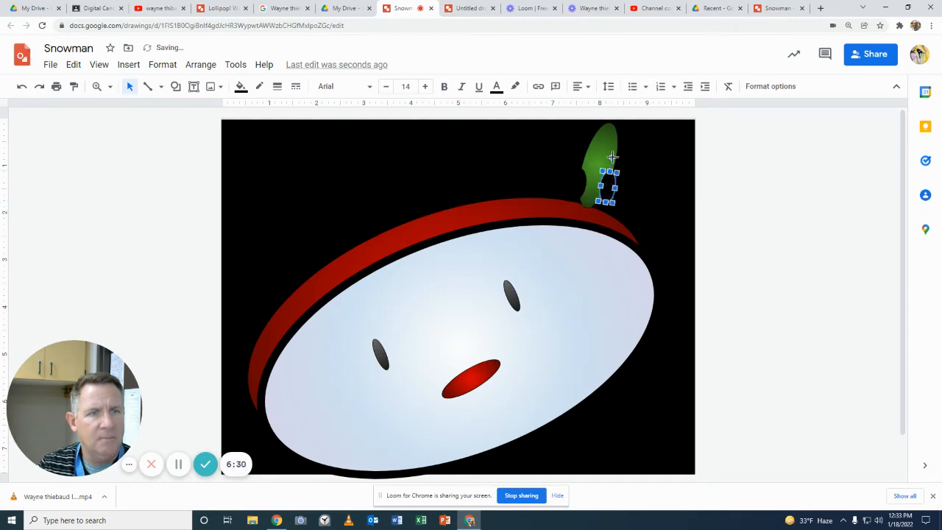
{"action": "left_click", "coordinate": [638, 172]}
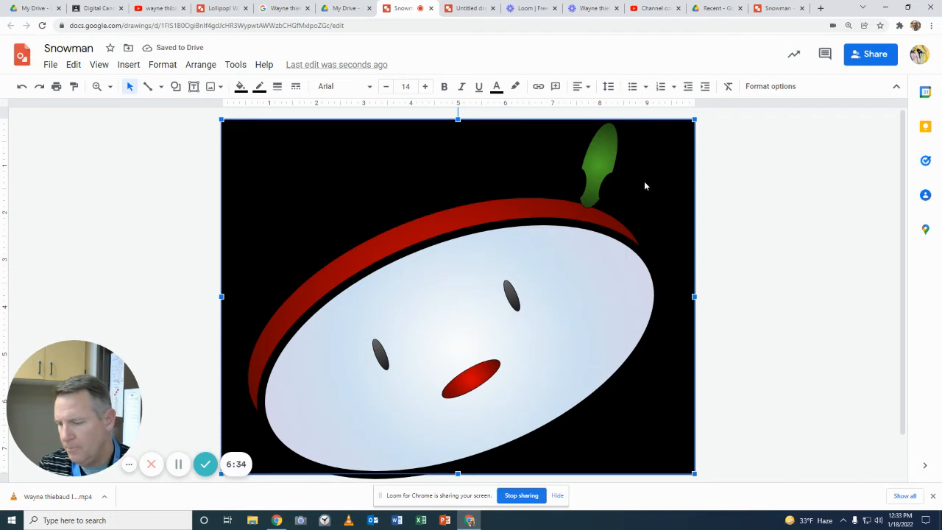
Paste another black oval and position it over the leaf's upper right edge
{"action": "key", "text": "ctrl+v"}
{"action": "left_click_drag", "start_coordinate": [597, 195], "coordinate": [617, 146]}
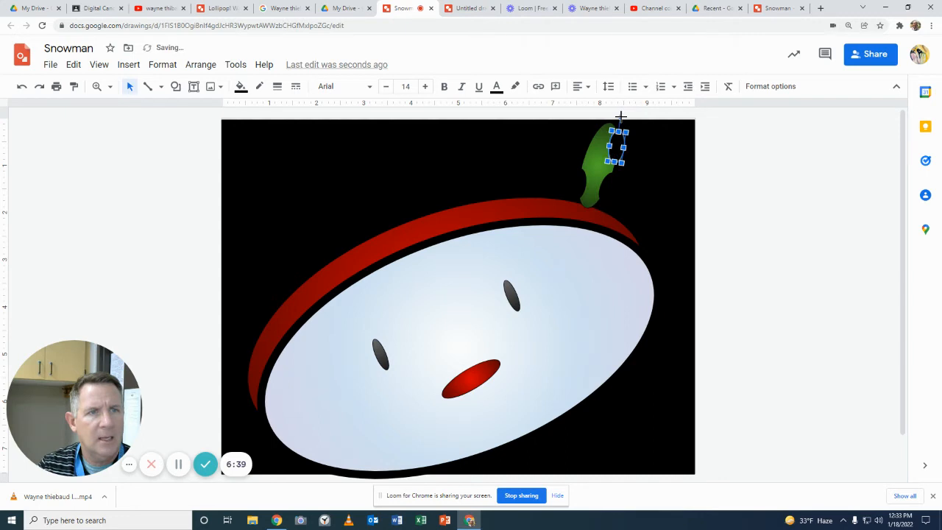
{"action": "left_click", "coordinate": [647, 148]}
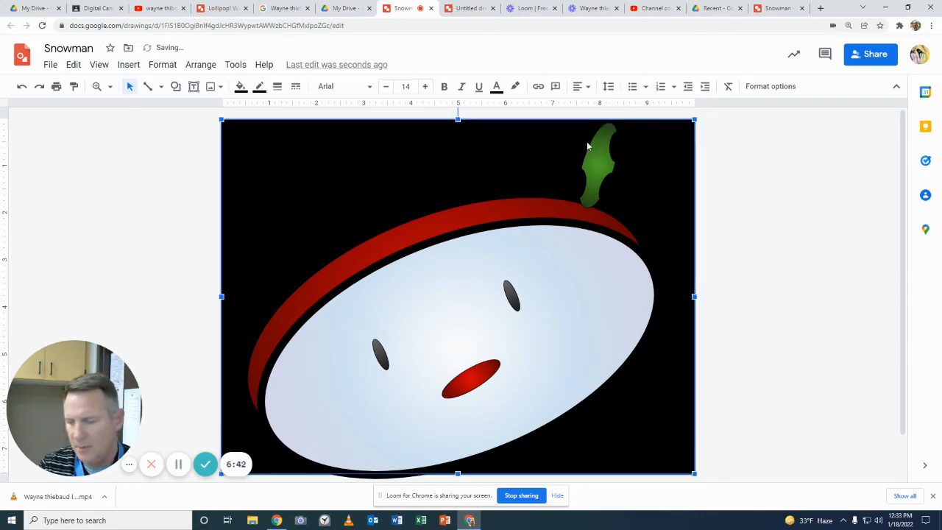
Paste a black oval over the leaf's upper left edge, tilt it to the right and lengthen it slightly downward
{"action": "key", "text": "ctrl+v"}
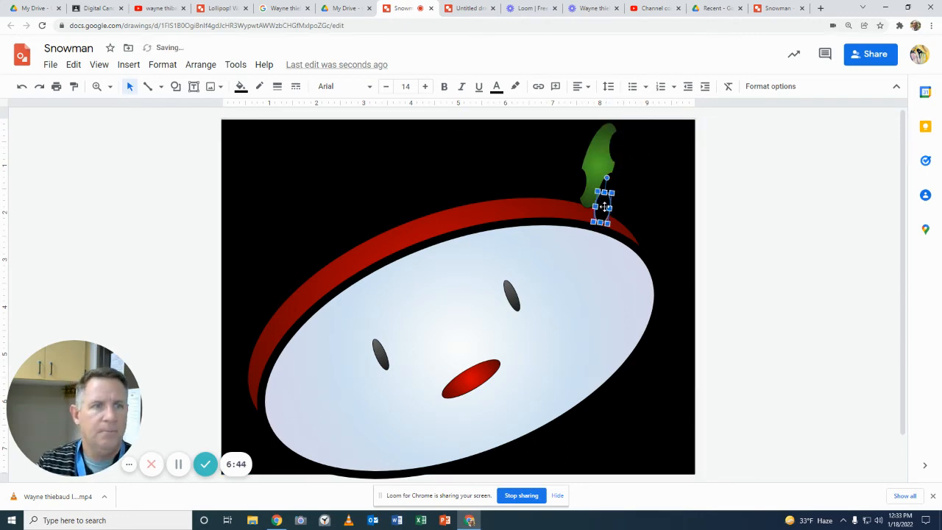
{"action": "left_click_drag", "start_coordinate": [604, 207], "coordinate": [601, 115]}
{"action": "left_click_drag", "start_coordinate": [602, 115], "coordinate": [603, 115]}
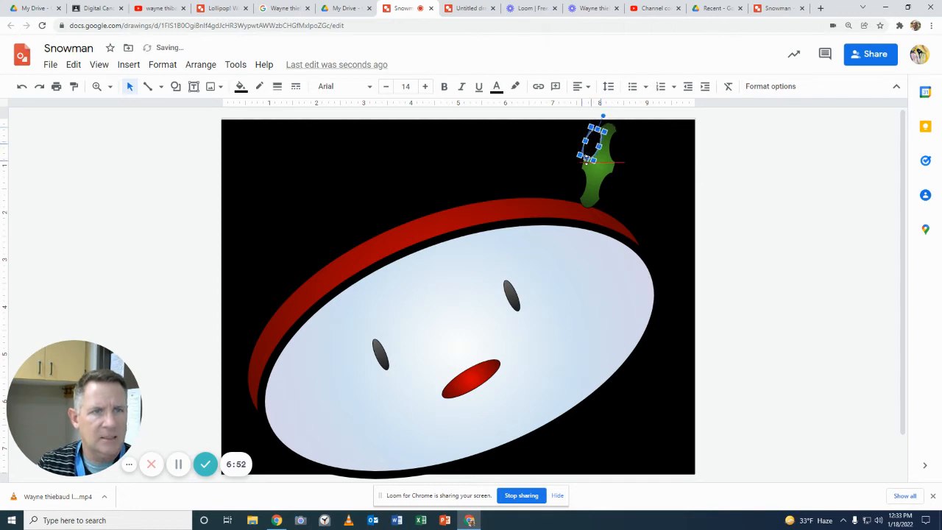
{"action": "left_click_drag", "start_coordinate": [585, 161], "coordinate": [586, 159]}
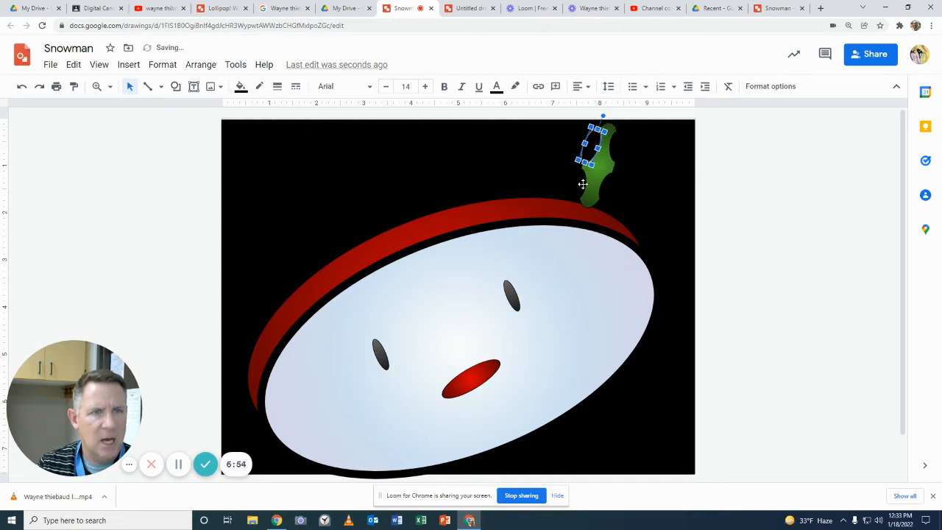
{"action": "left_click", "coordinate": [582, 184]}
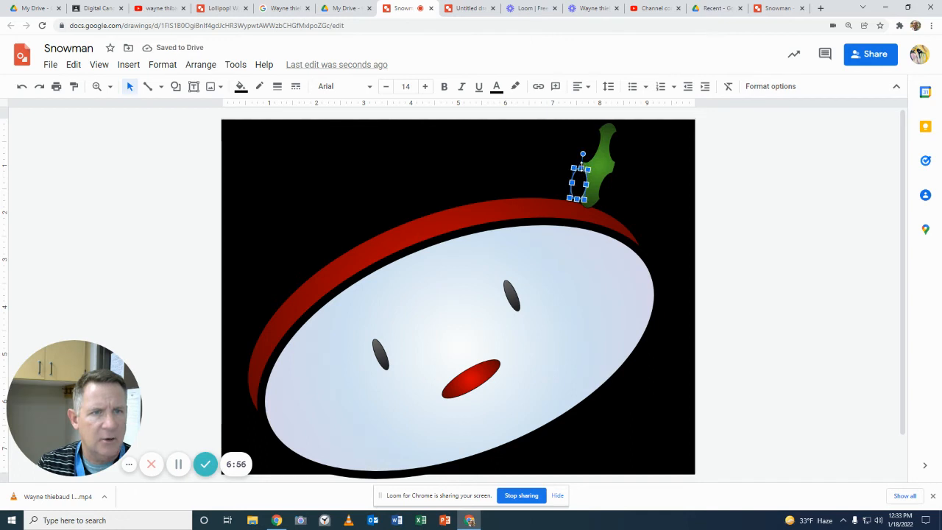
{"action": "left_click", "coordinate": [659, 182]}
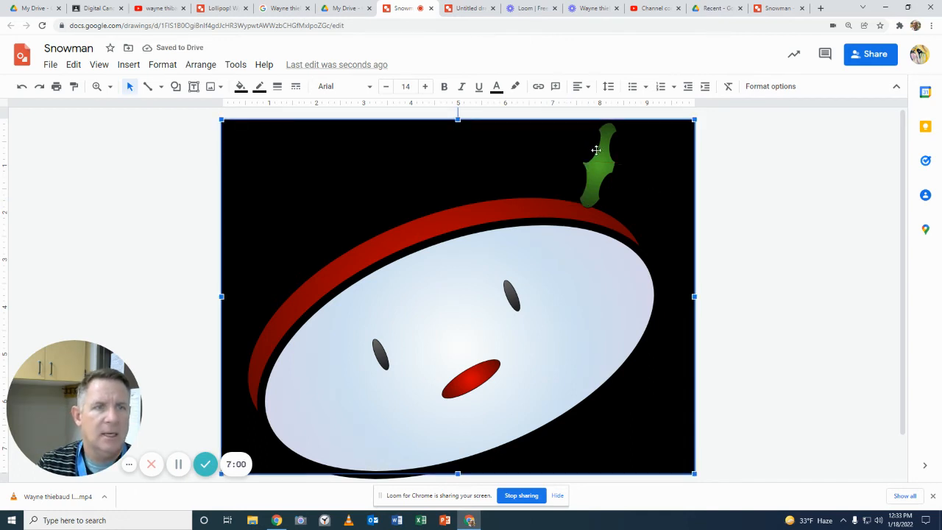
Straighten the upper right black oval and tilt the lower right one further to the right
{"action": "left_click", "coordinate": [620, 158]}
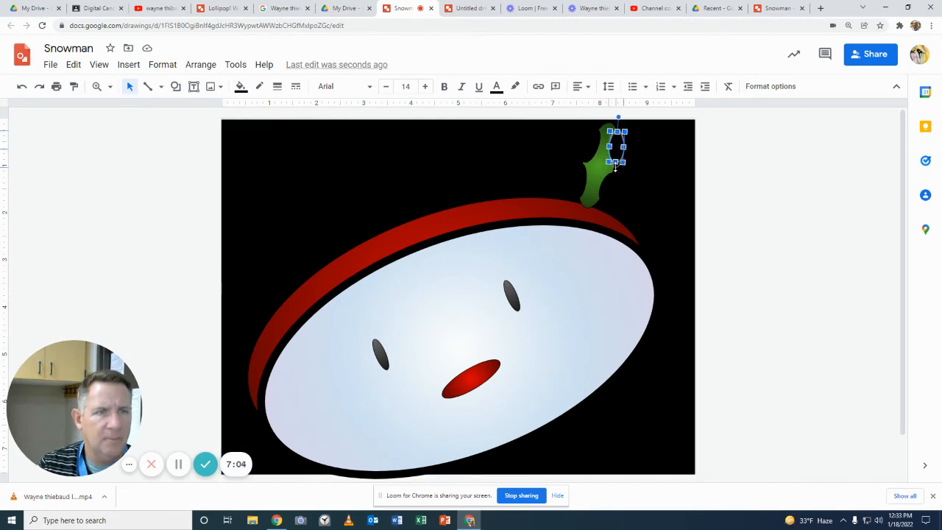
{"action": "left_click_drag", "start_coordinate": [615, 167], "coordinate": [615, 168]}
{"action": "left_click", "coordinate": [613, 183]}
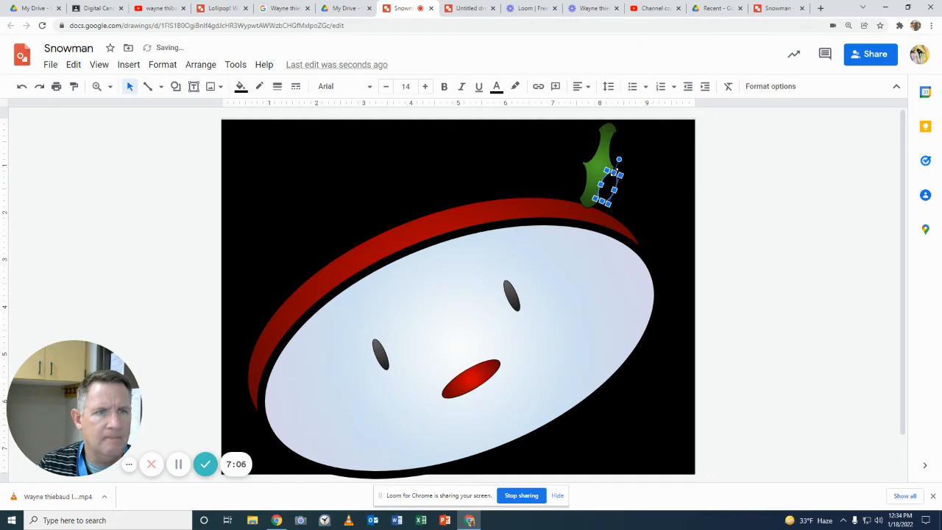
{"action": "left_click", "coordinate": [645, 183]}
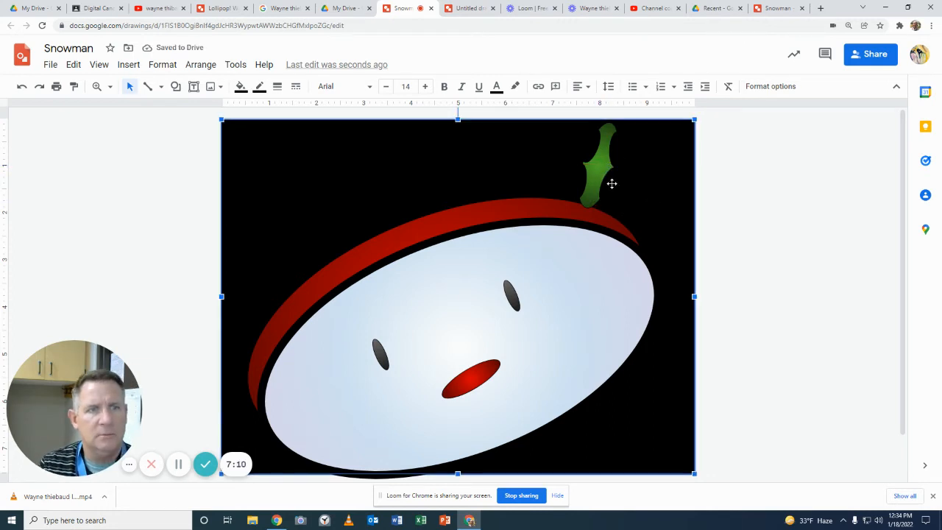
Fine-tune the two black ovals along the leaf's right edge so they cut curved notches with a point between them
{"action": "left_click_drag", "start_coordinate": [611, 183], "coordinate": [610, 187]}
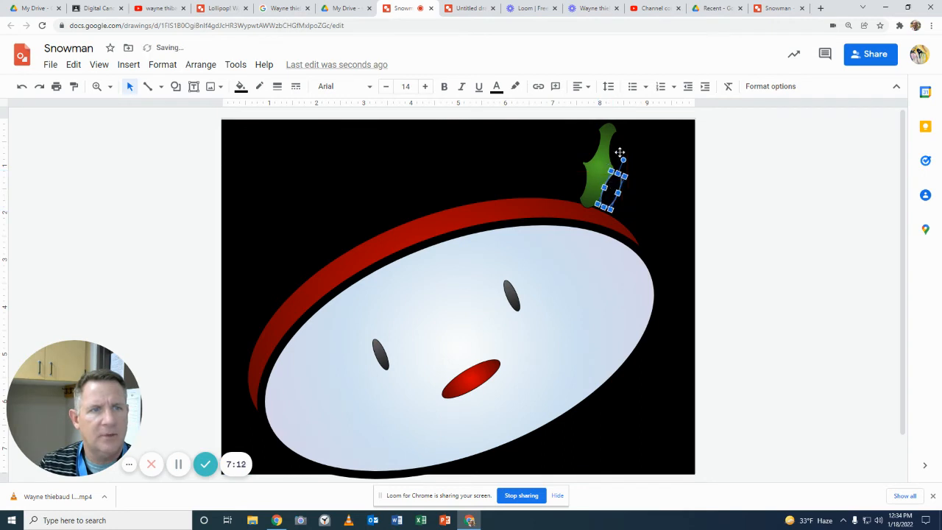
{"action": "left_click_drag", "start_coordinate": [620, 153], "coordinate": [588, 142]}
{"action": "left_click", "coordinate": [643, 189]}
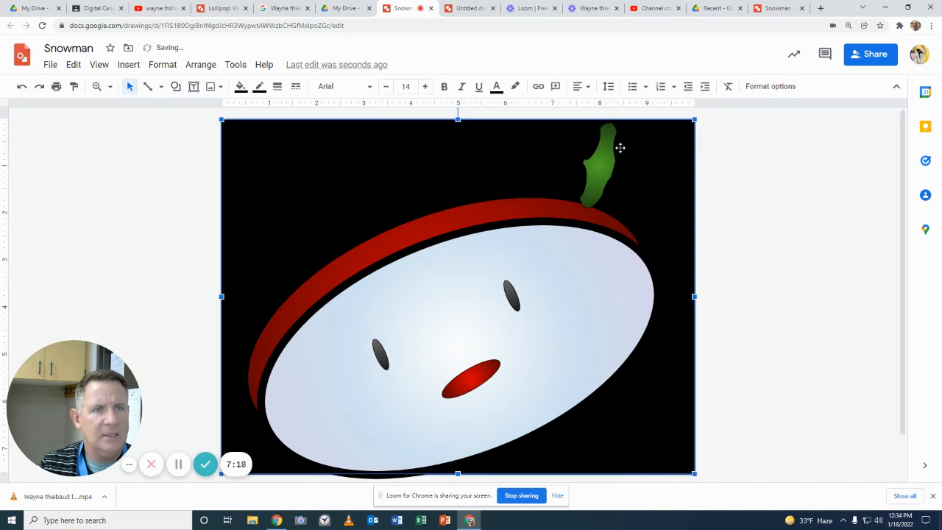
{"action": "left_click", "coordinate": [621, 148]}
{"action": "left_click_drag", "start_coordinate": [624, 153], "coordinate": [621, 154]}
{"action": "left_click", "coordinate": [627, 191]}
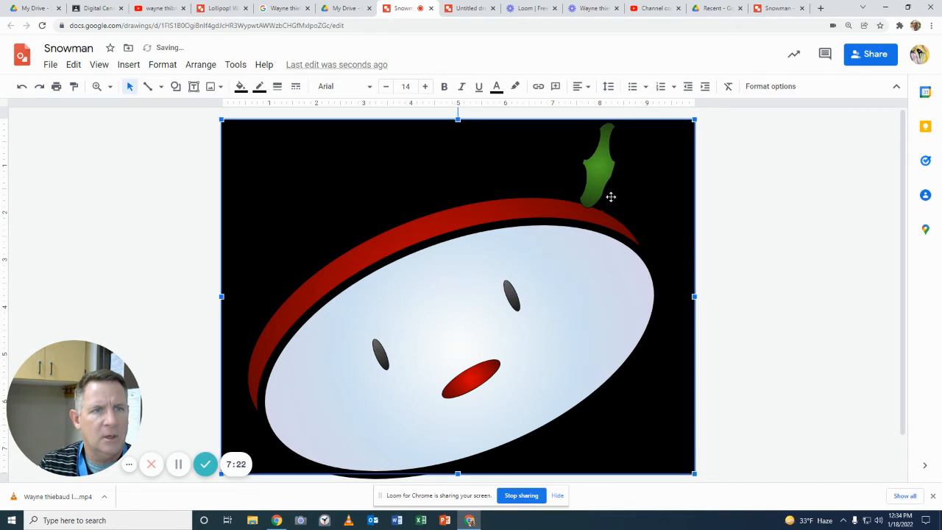
{"action": "left_click", "coordinate": [607, 182]}
{"action": "left_click", "coordinate": [632, 190]}
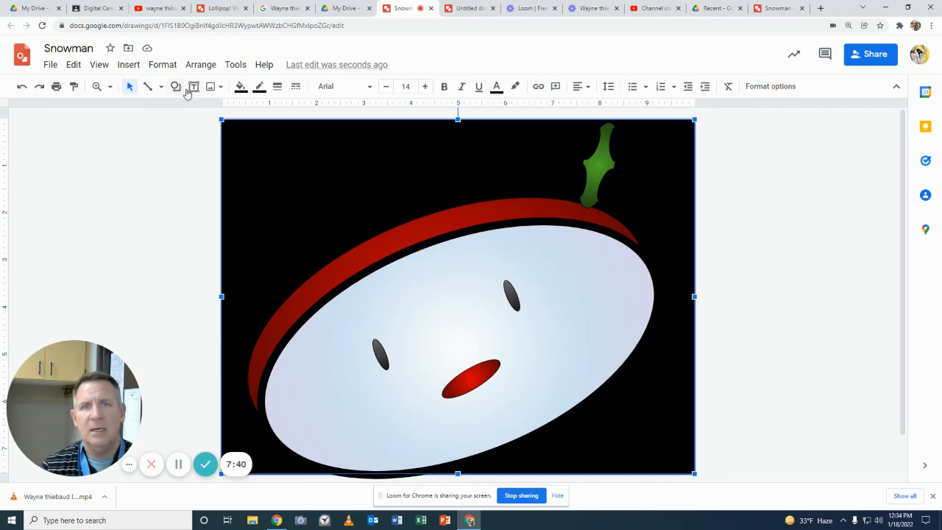
Fill the background rectangle with the dark gray radial gradient
{"action": "left_click", "coordinate": [241, 87]}
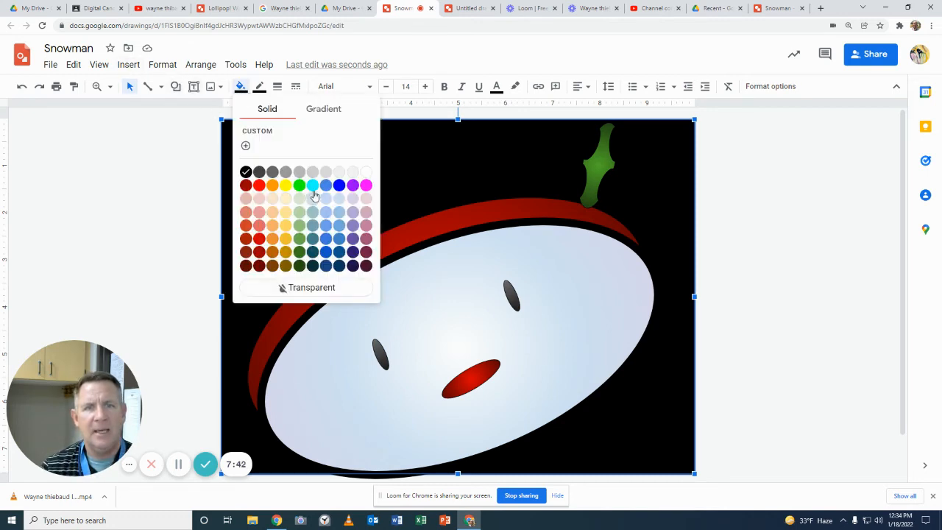
{"action": "left_click", "coordinate": [321, 110]}
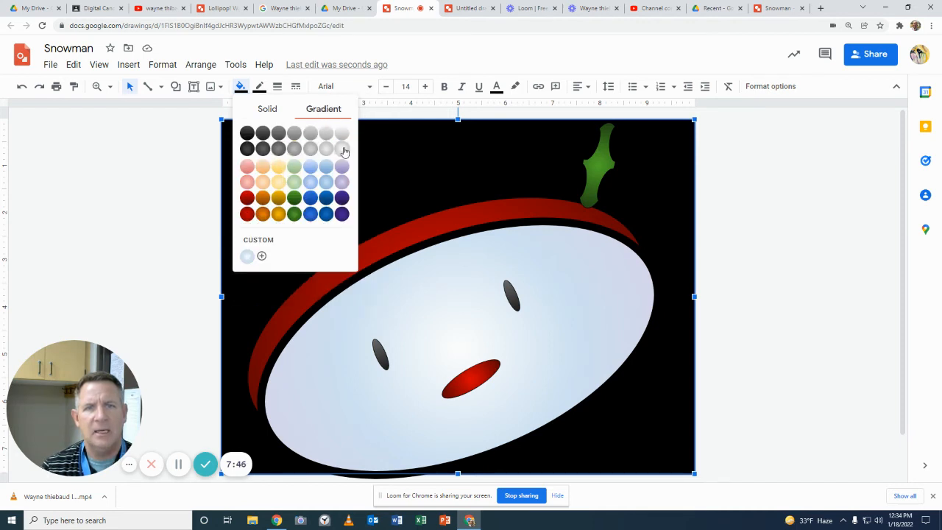
{"action": "left_click", "coordinate": [263, 150]}
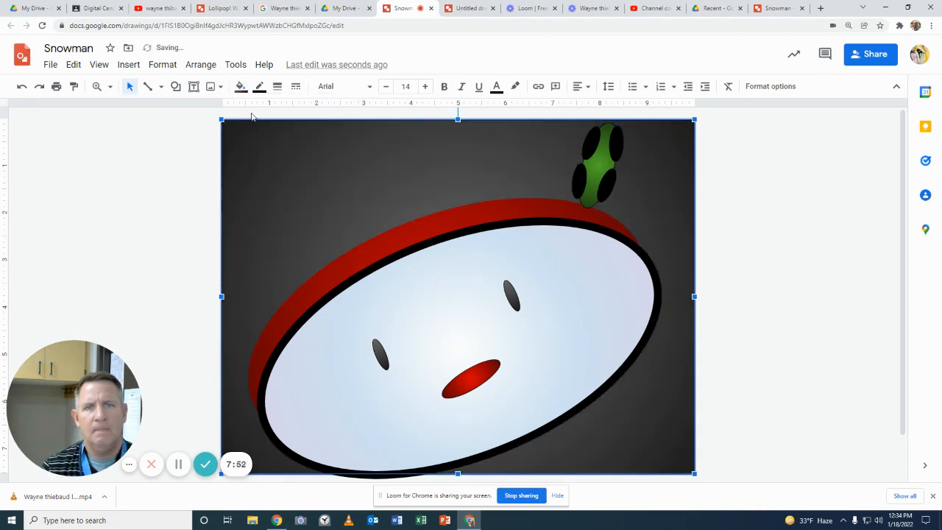
Start a custom gradient for the background rectangle, make it linear and try angles of 180° and 315°
{"action": "left_click", "coordinate": [241, 87]}
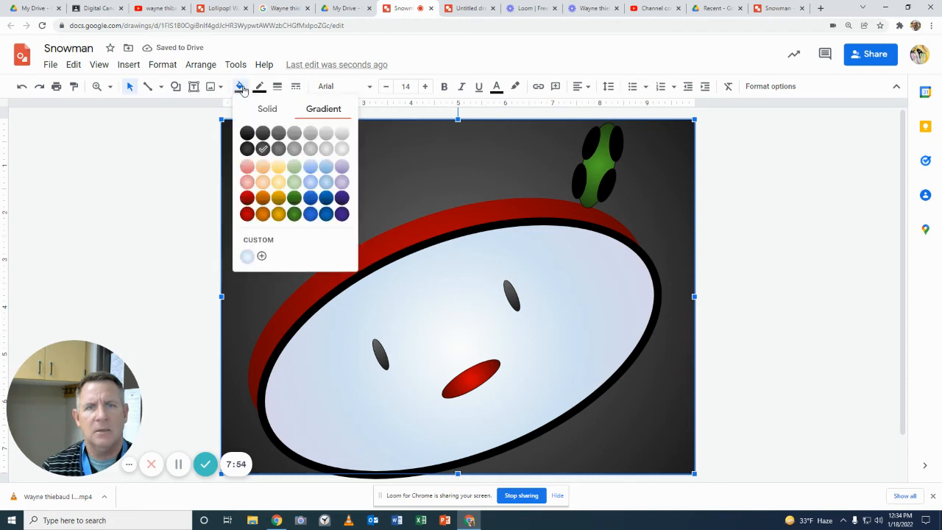
{"action": "left_click", "coordinate": [261, 255]}
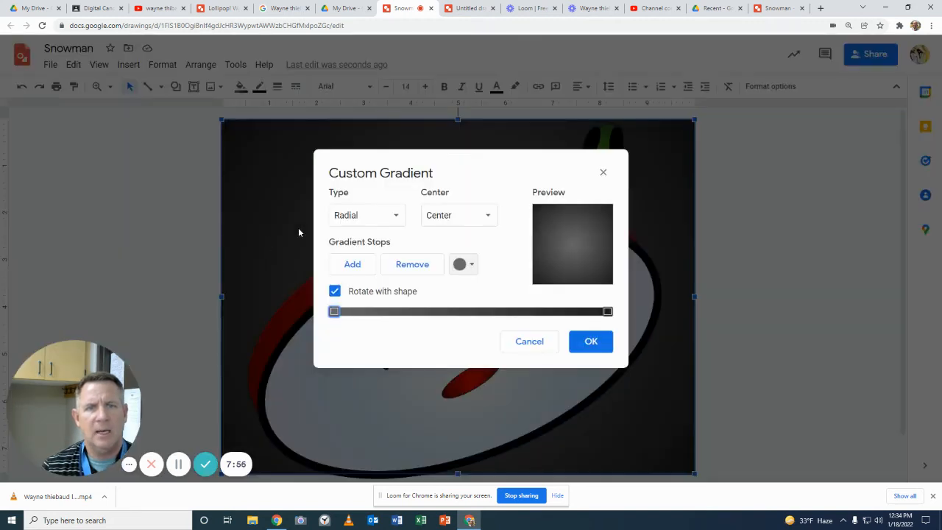
{"action": "left_click", "coordinate": [396, 218]}
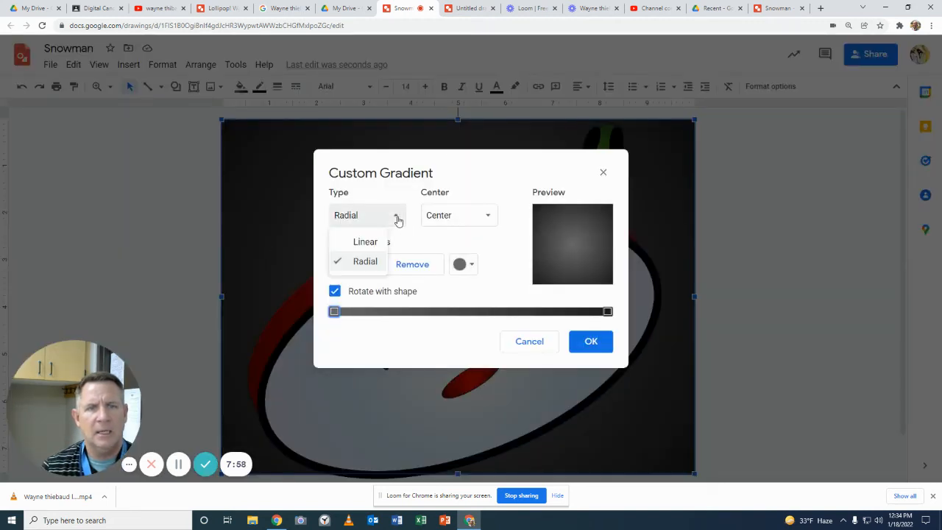
{"action": "left_click", "coordinate": [366, 242]}
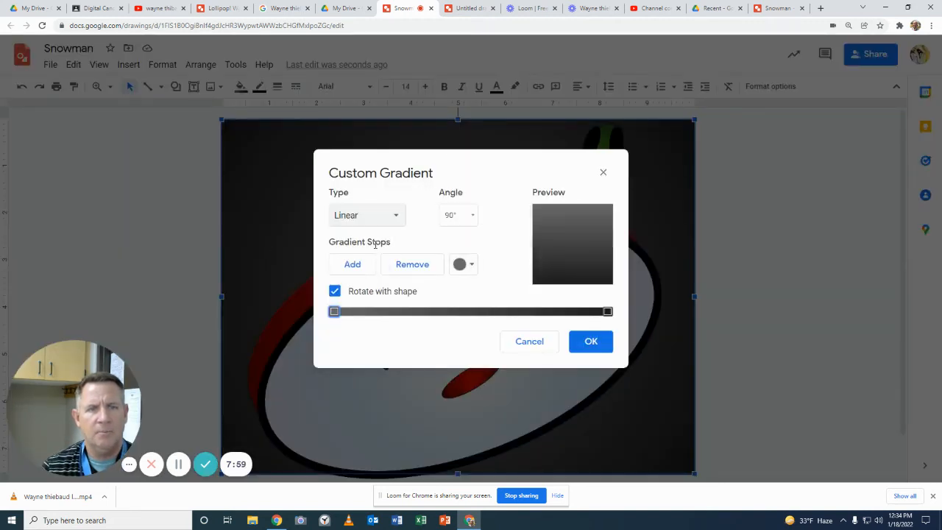
{"action": "left_click", "coordinate": [472, 216]}
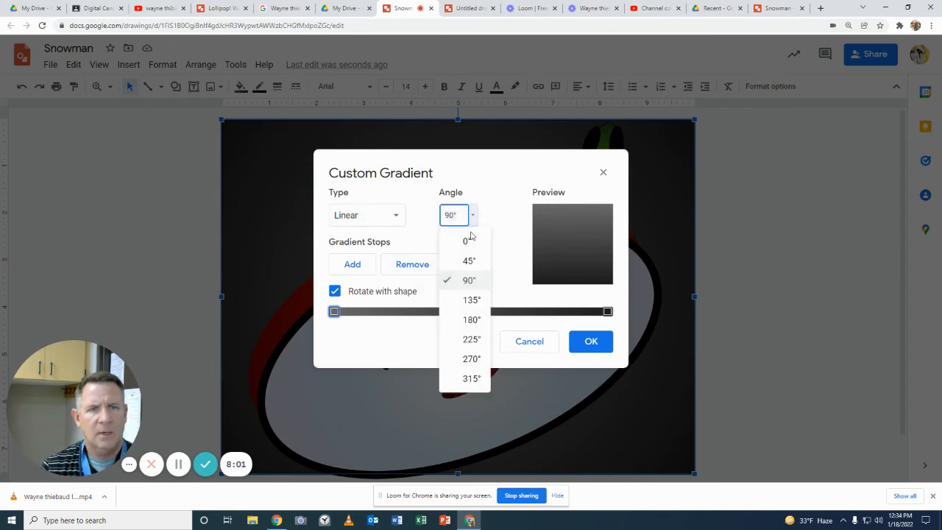
{"action": "left_click", "coordinate": [472, 320]}
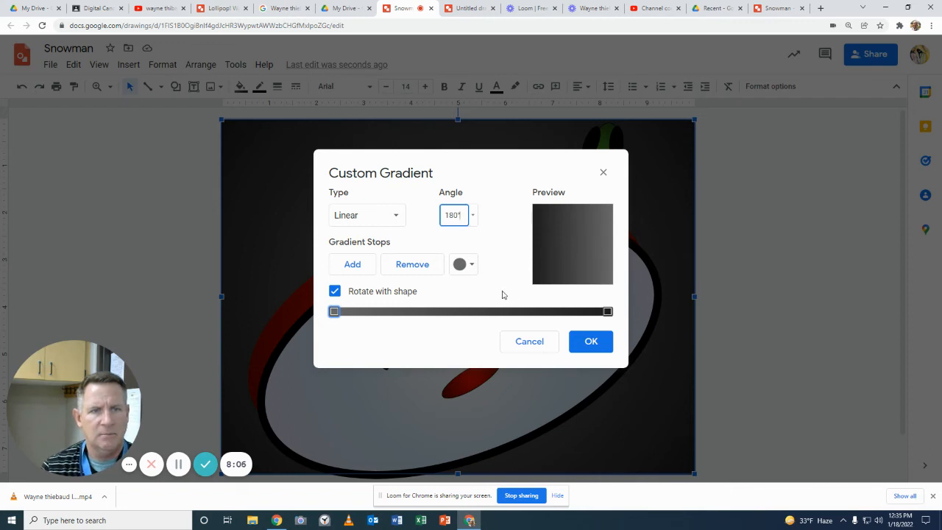
{"action": "left_click", "coordinate": [472, 217]}
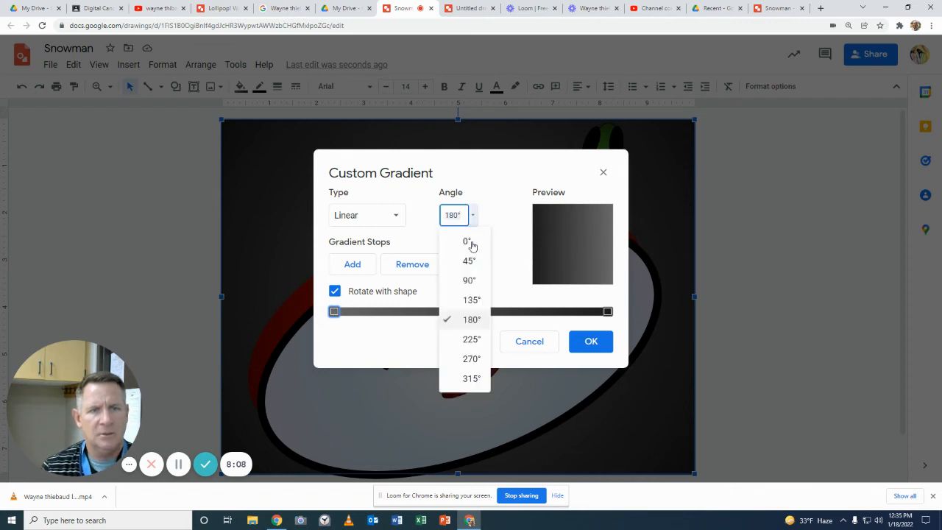
{"action": "left_click", "coordinate": [472, 378]}
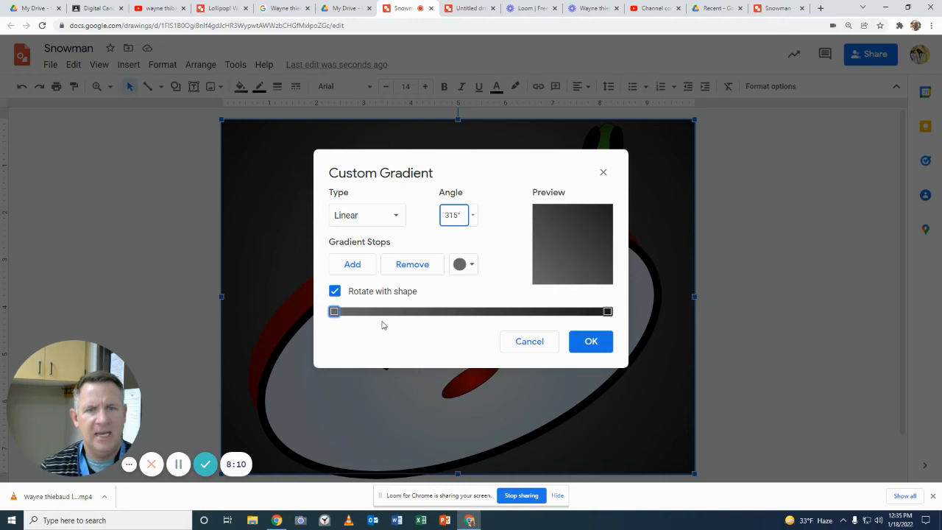
Add a light gray stop in the middle of the background's custom gradient
{"action": "left_click", "coordinate": [357, 266]}
{"action": "left_click", "coordinate": [461, 265]}
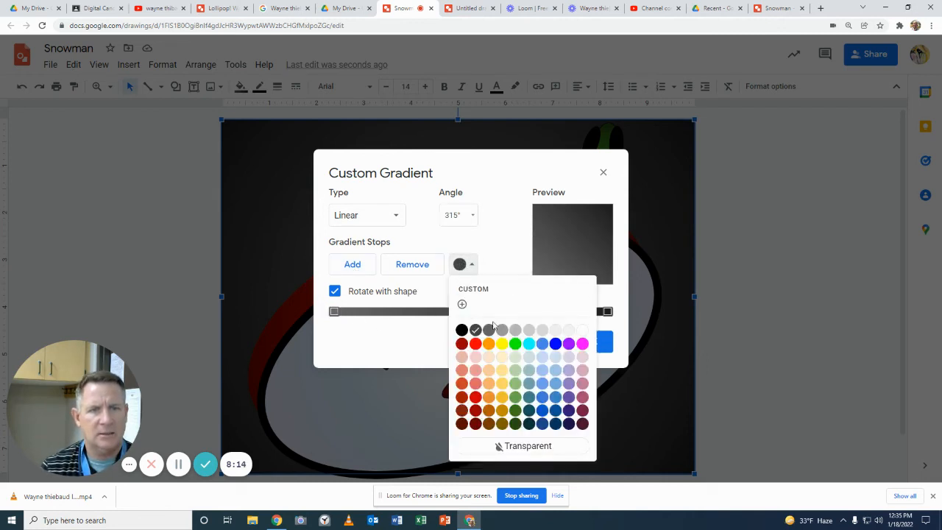
{"action": "left_click", "coordinate": [520, 332]}
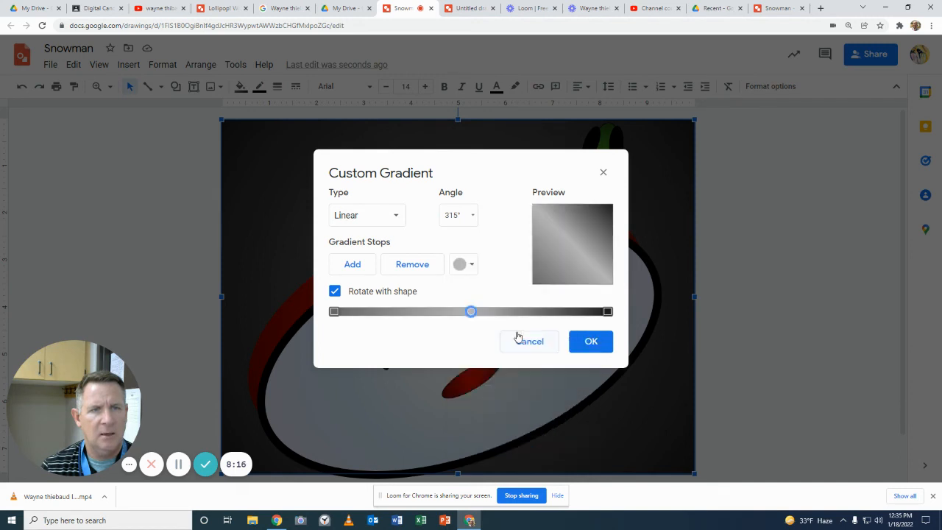
Set the background gradient's angle to 180°, shift the light gray stop toward the darker end stop and apply the gradient
{"action": "left_click", "coordinate": [472, 216]}
{"action": "left_click", "coordinate": [471, 359]}
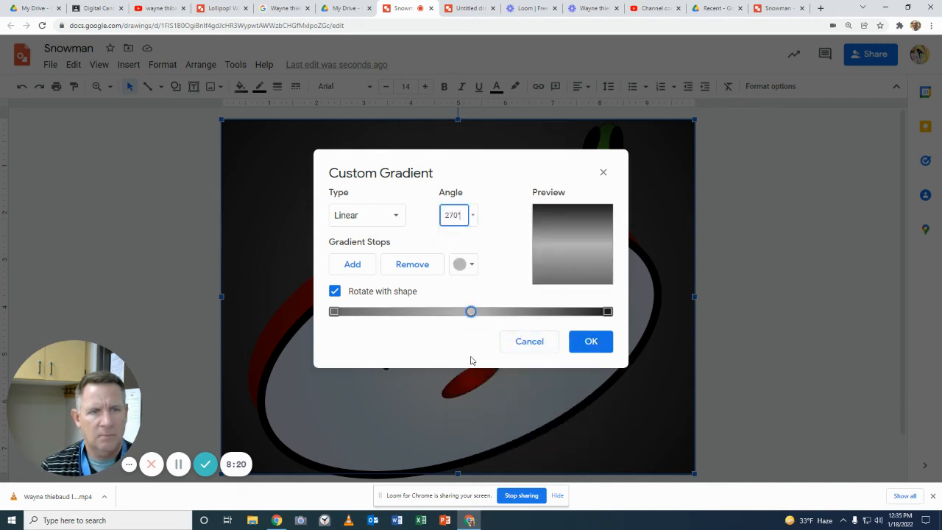
{"action": "left_click", "coordinate": [473, 219]}
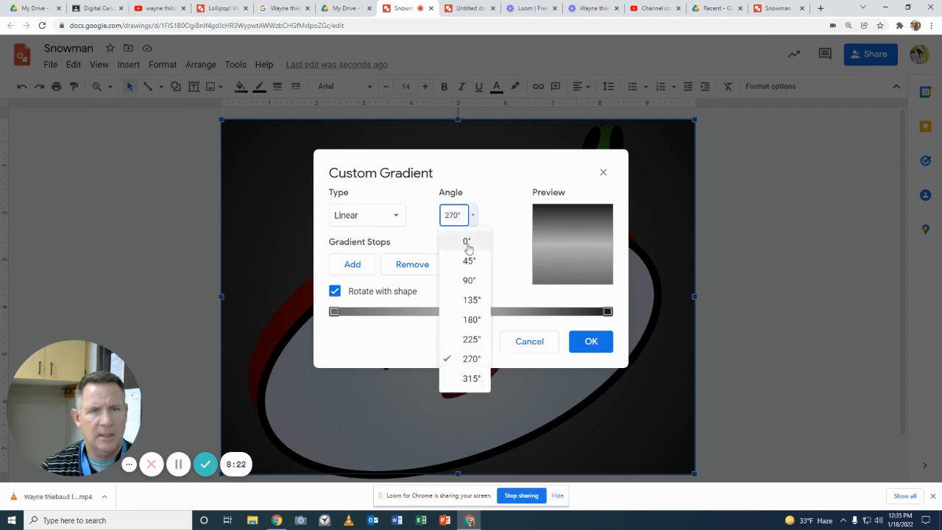
{"action": "left_click", "coordinate": [468, 339]}
{"action": "left_click", "coordinate": [474, 216]}
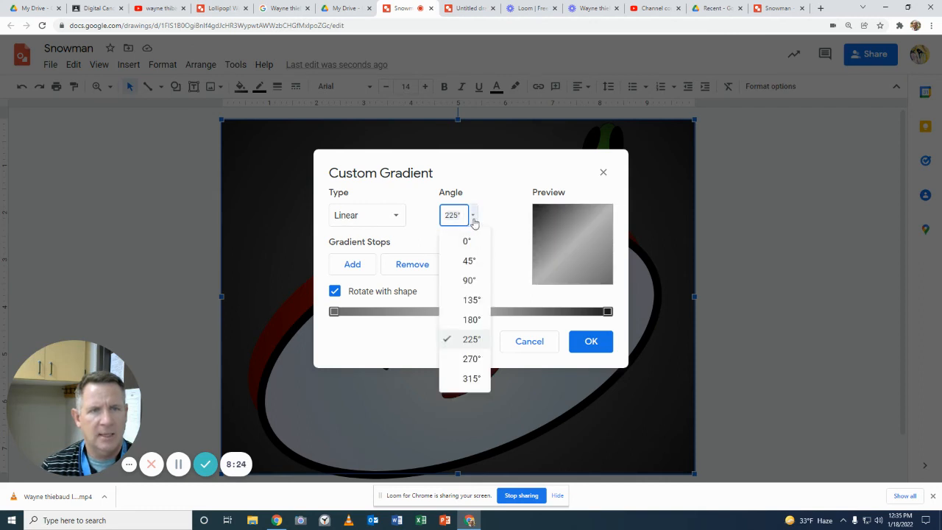
{"action": "left_click", "coordinate": [475, 321]}
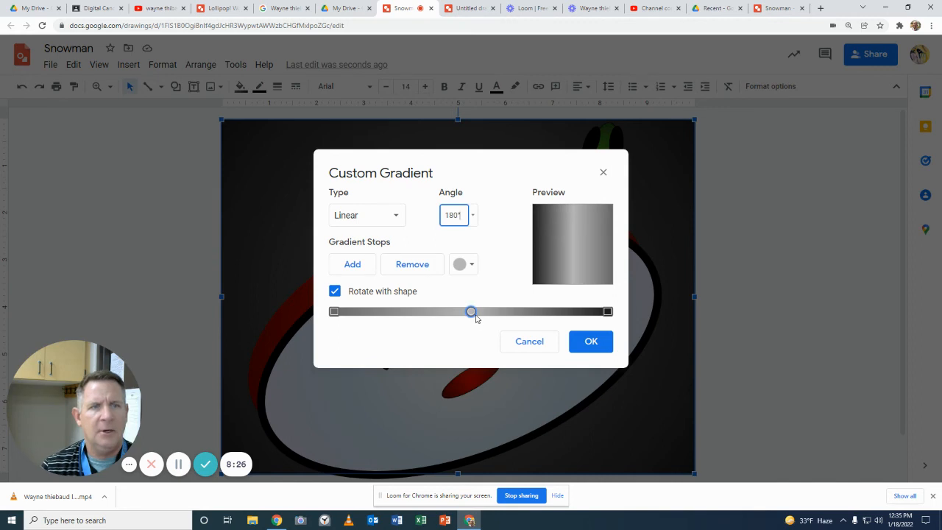
{"action": "left_click_drag", "start_coordinate": [472, 313], "coordinate": [516, 314]}
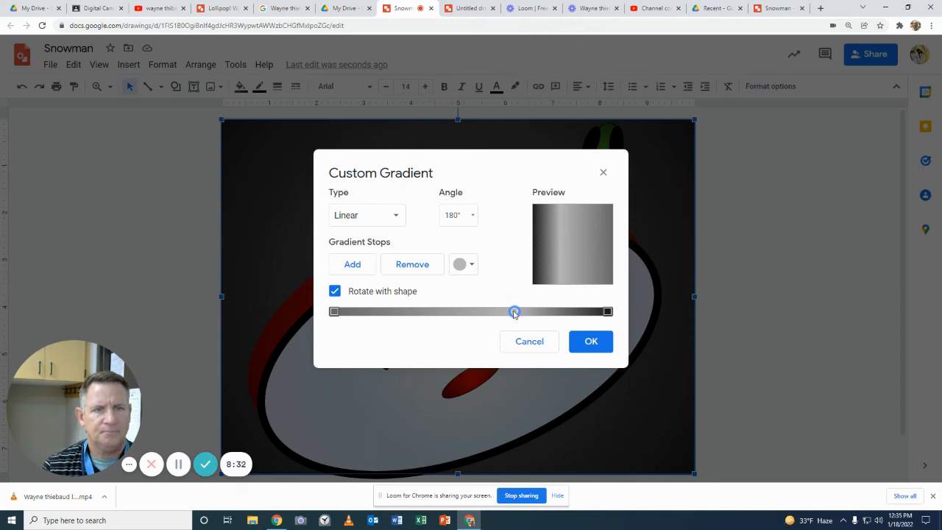
{"action": "left_click", "coordinate": [593, 344]}
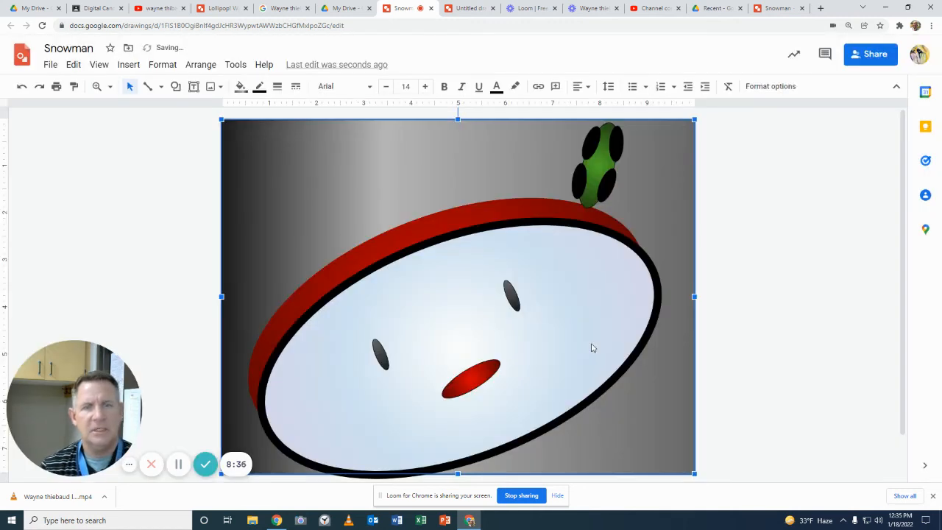
Add a black stop to the background gradient just before the light gray stop and apply it
{"action": "left_click", "coordinate": [240, 87]}
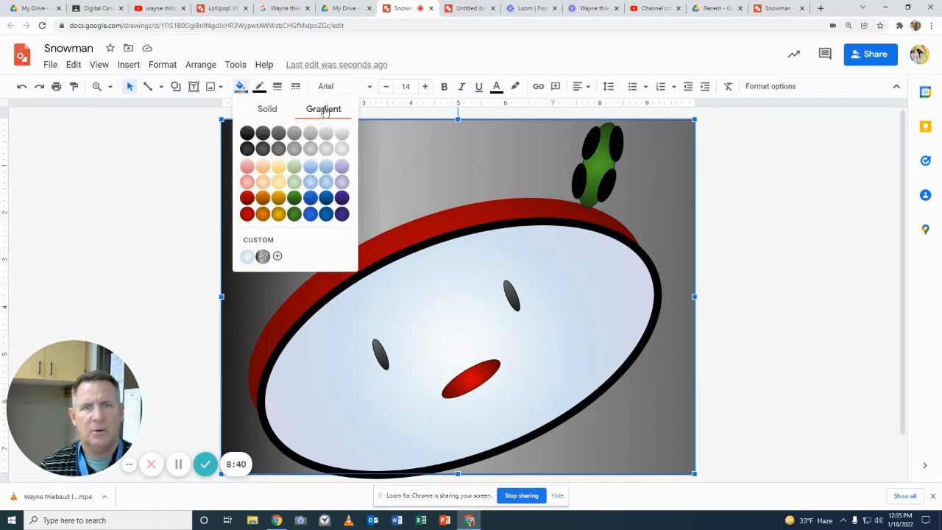
{"action": "left_click", "coordinate": [276, 255]}
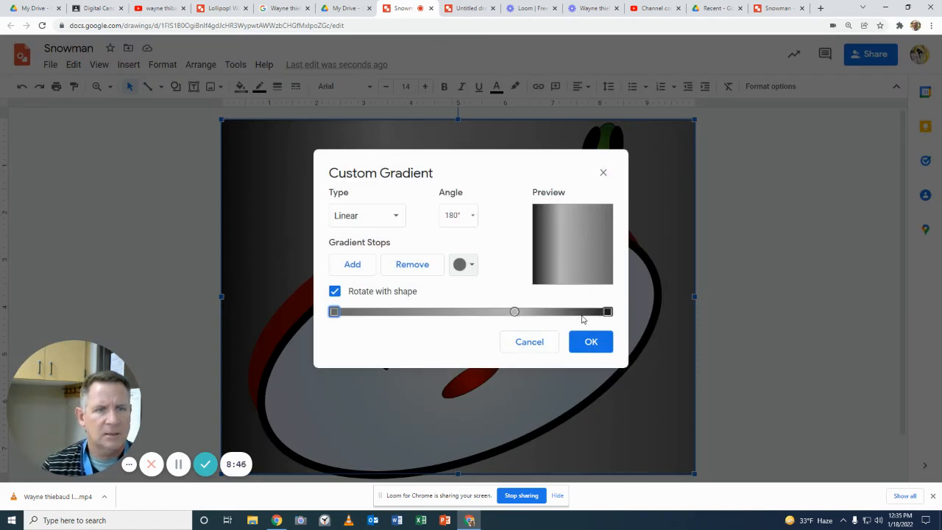
{"action": "left_click", "coordinate": [349, 266]}
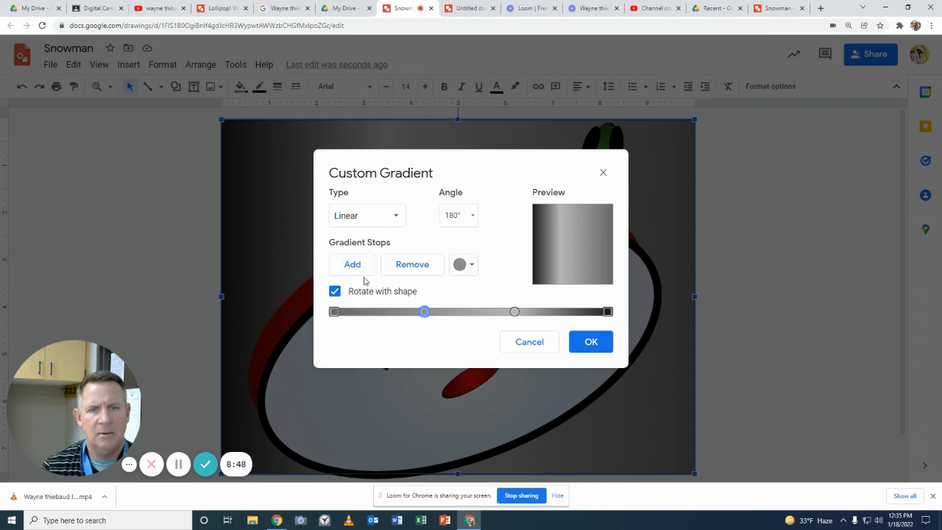
{"action": "left_click", "coordinate": [465, 266]}
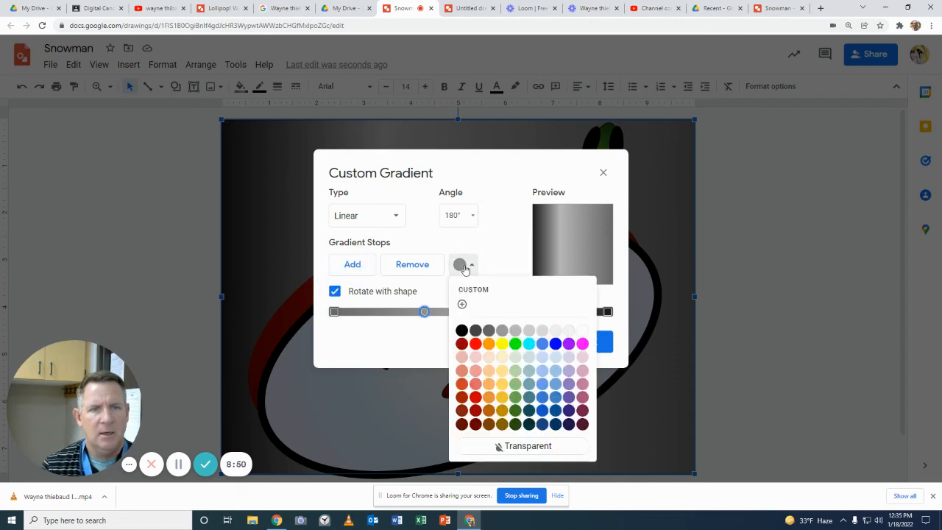
{"action": "left_click", "coordinate": [462, 330]}
{"action": "left_click_drag", "start_coordinate": [425, 315], "coordinate": [461, 317]}
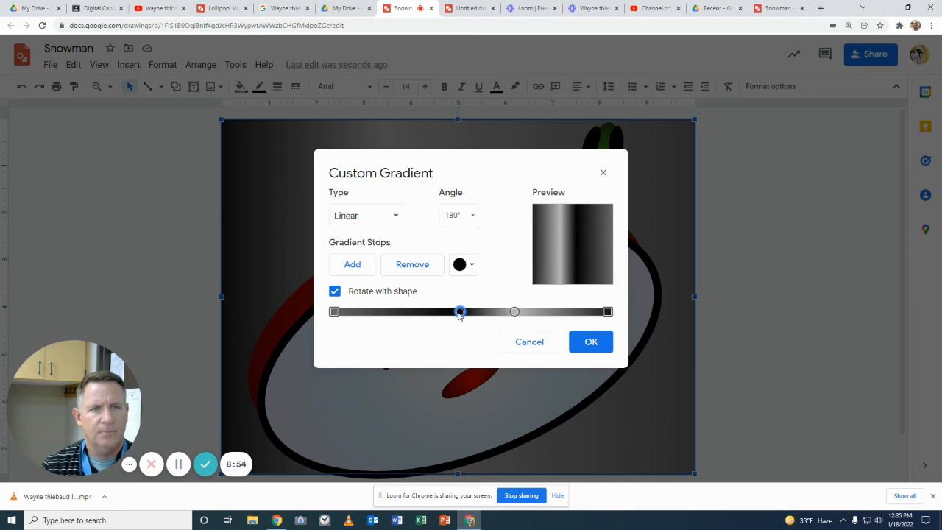
{"action": "left_click", "coordinate": [589, 343]}
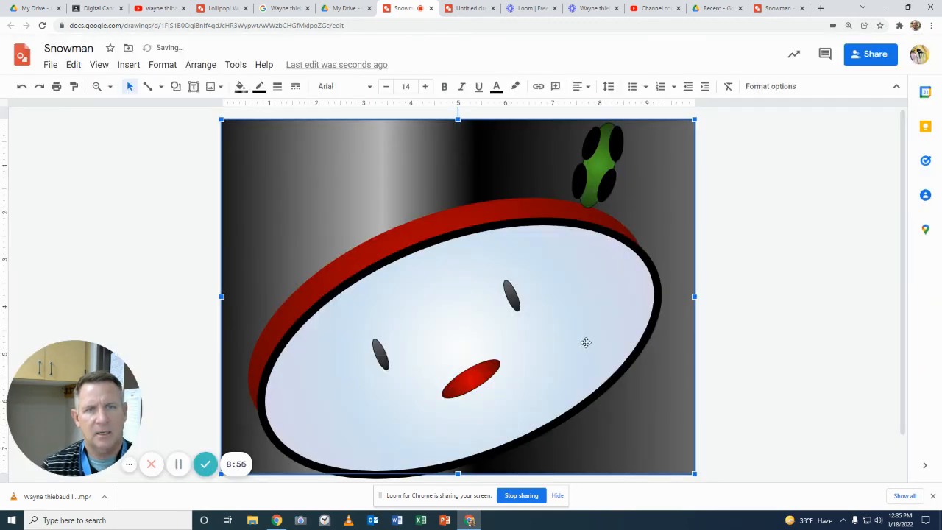
Set the background gradient's angle to 135° and nudge the background rectangle slightly downward
{"action": "left_click", "coordinate": [241, 86]}
{"action": "left_click", "coordinate": [266, 248]}
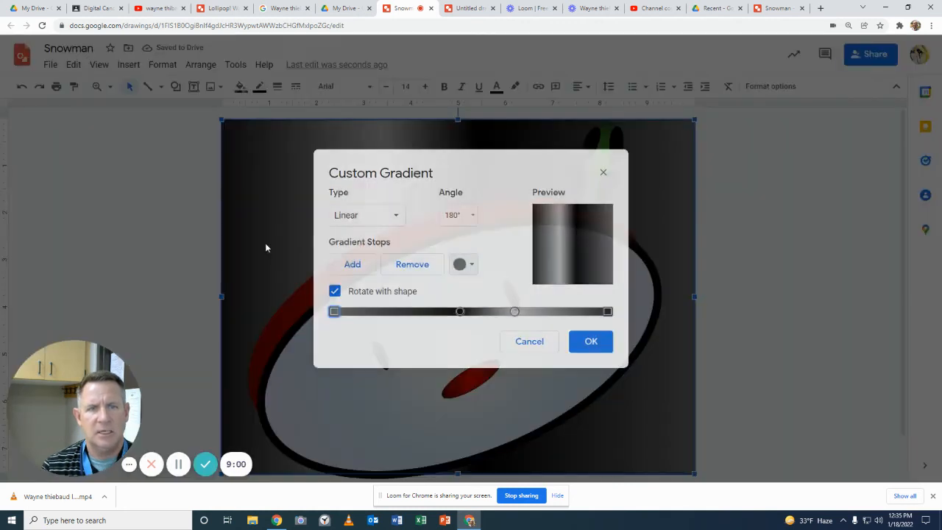
{"action": "left_click", "coordinate": [471, 216]}
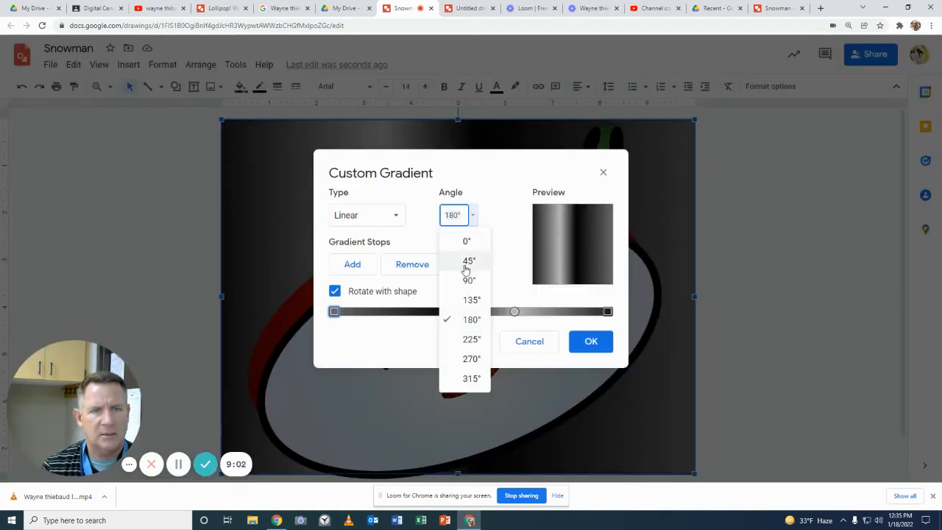
{"action": "left_click", "coordinate": [469, 299]}
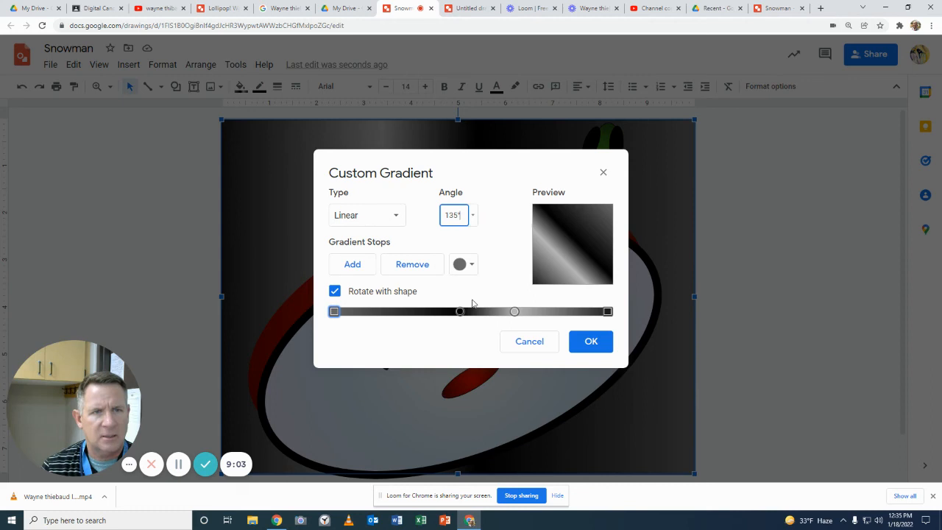
{"action": "left_click", "coordinate": [590, 343]}
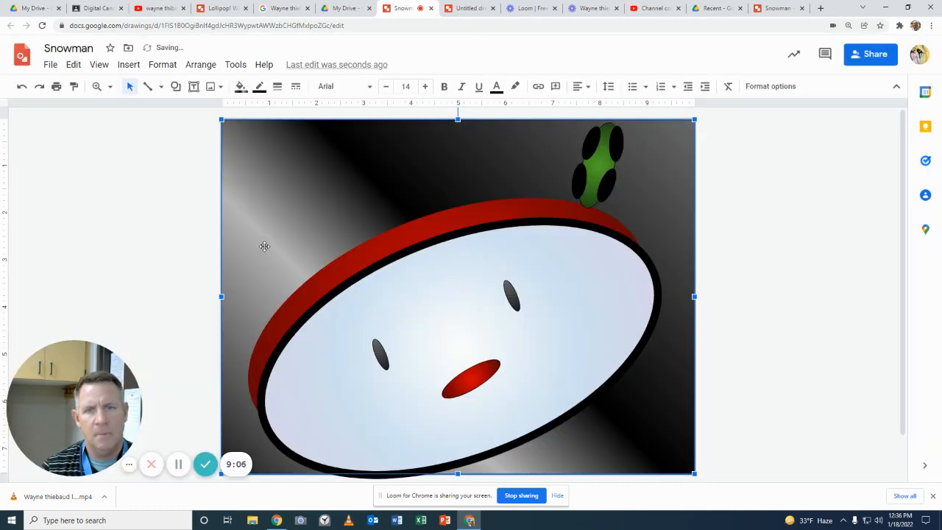
{"action": "mouse_move", "coordinate": [265, 246]}
{"action": "left_mouse_down"}
{"action": "mouse_move", "coordinate": [286, 228]}
{"action": "mouse_move", "coordinate": [265, 251]}
{"action": "left_mouse_up"}
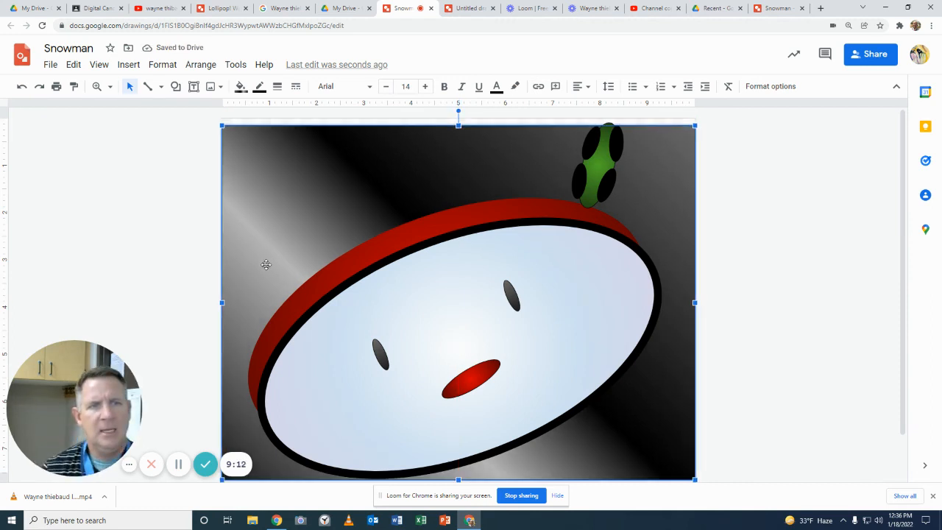
Duplicate the large red hat oval and fill the copy with solid black
{"action": "left_click", "coordinate": [421, 234]}
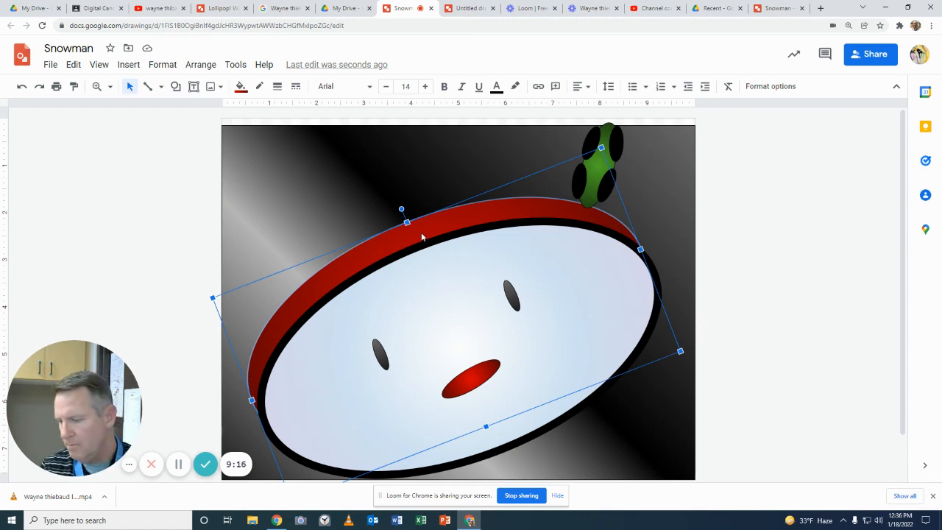
{"action": "key", "text": "ctrl+v"}
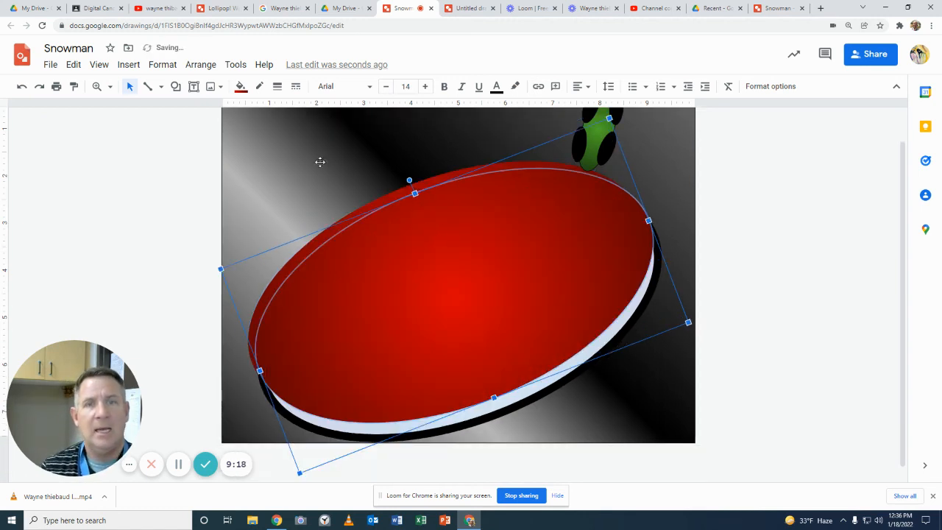
{"action": "left_click", "coordinate": [241, 86]}
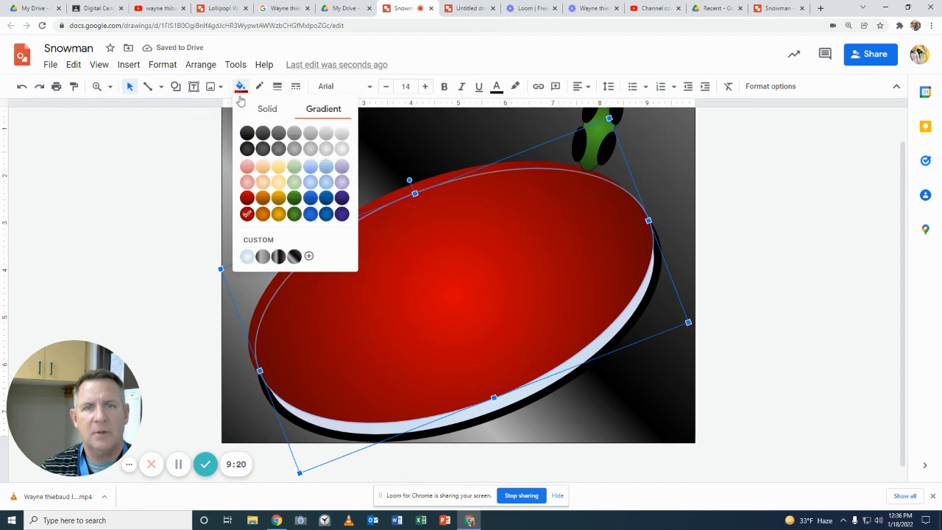
{"action": "left_click", "coordinate": [248, 133]}
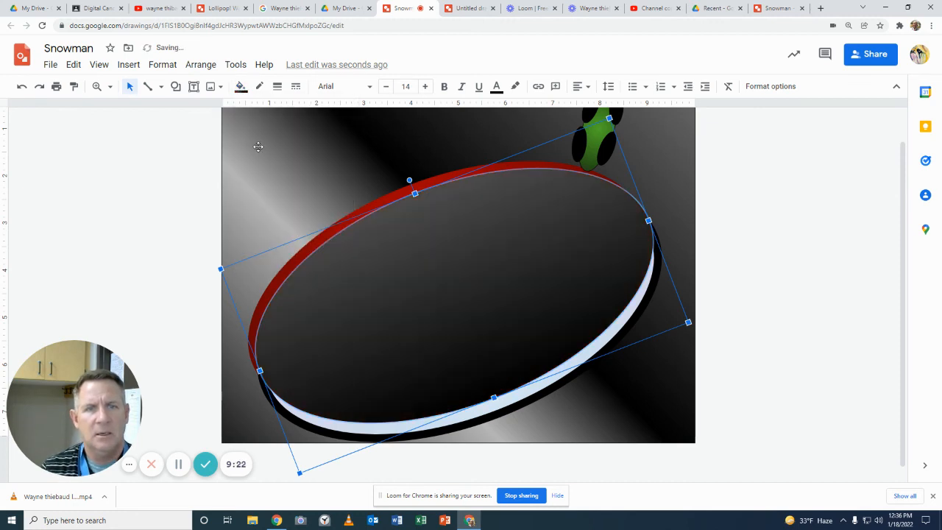
{"action": "left_click", "coordinate": [241, 86]}
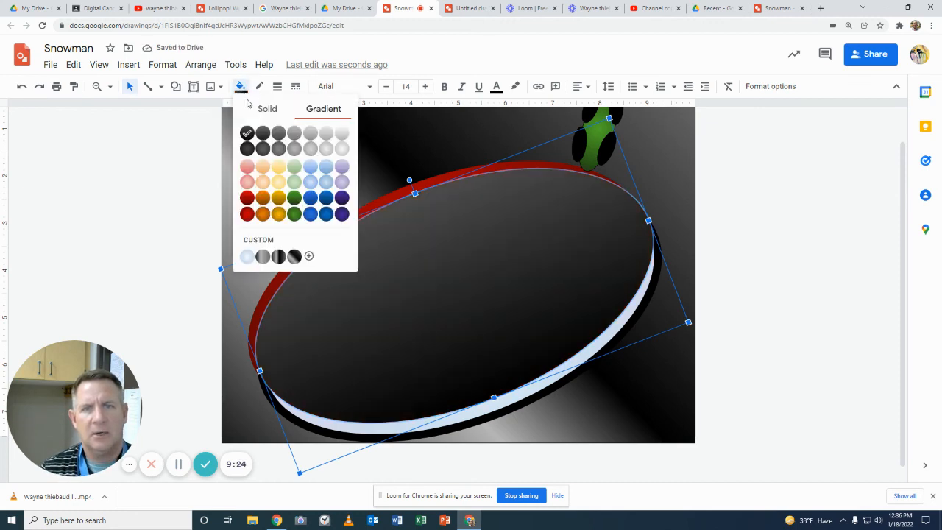
{"action": "left_click", "coordinate": [267, 108]}
{"action": "left_click", "coordinate": [247, 172]}
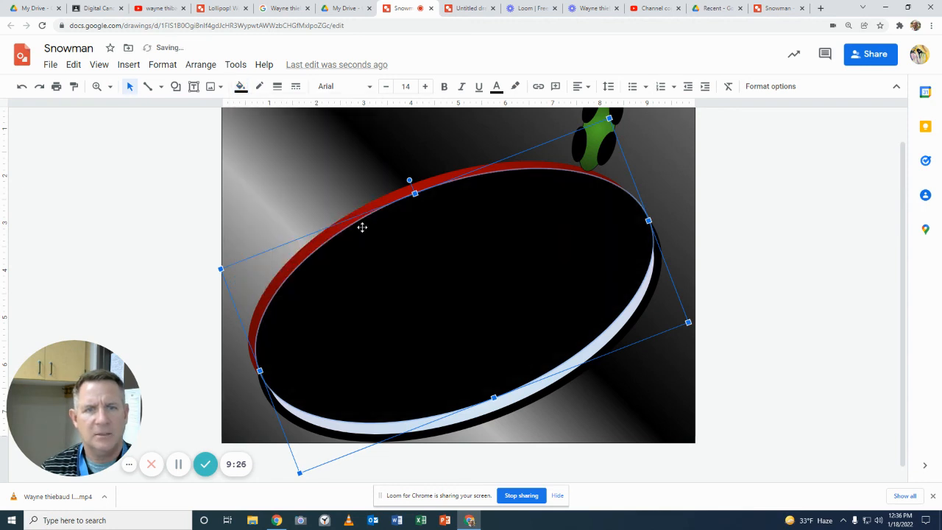
Move the black oval up and to the left over the hat band and fill it with the darkest linear gradient preset
{"action": "left_click_drag", "start_coordinate": [419, 261], "coordinate": [401, 233]}
{"action": "left_click", "coordinate": [240, 86]}
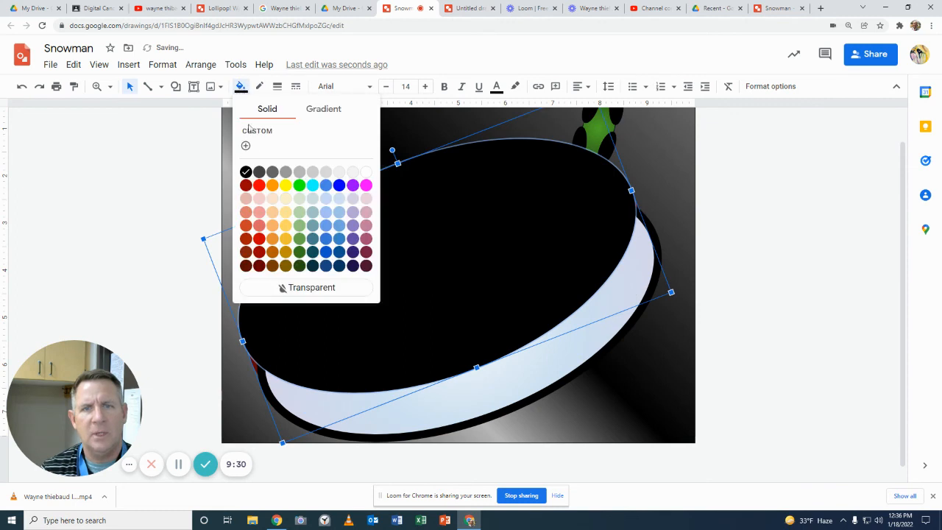
{"action": "left_click", "coordinate": [316, 110]}
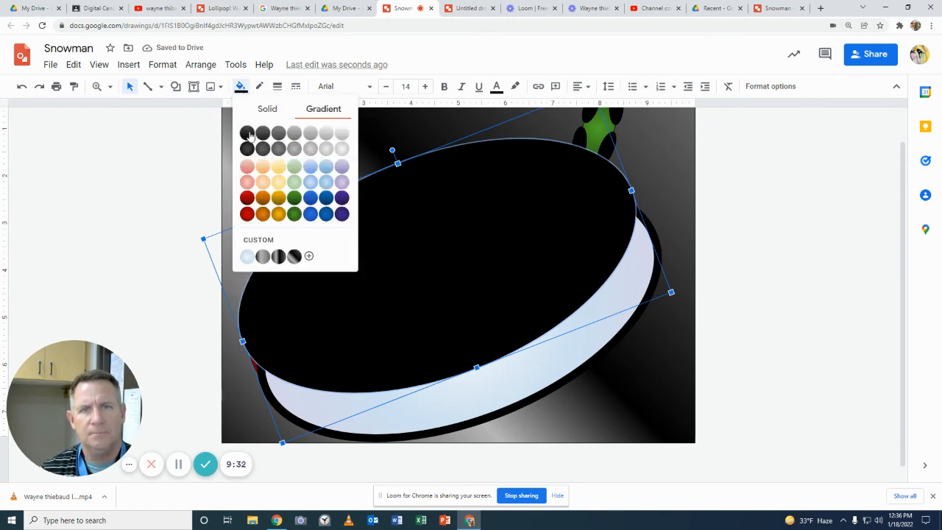
{"action": "left_click", "coordinate": [246, 132]}
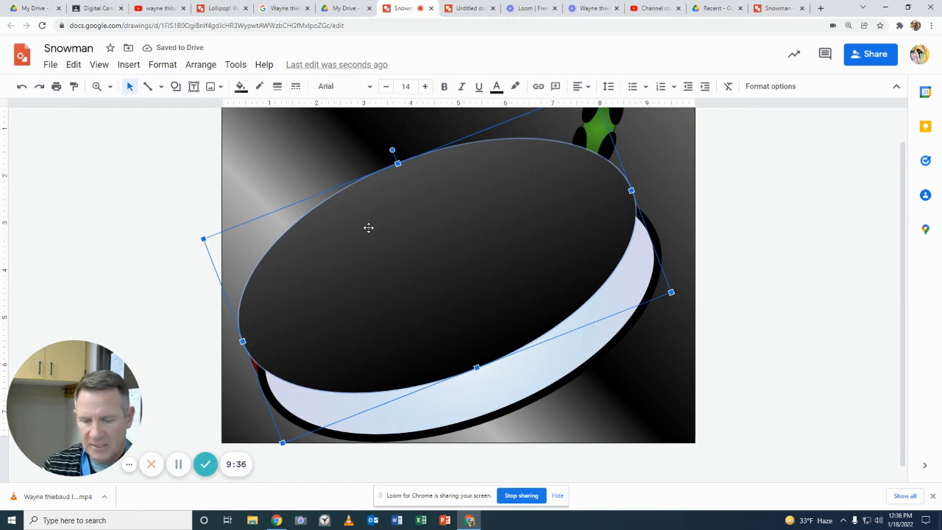
Send the dark gradient oval backward in the stacking order, directly behind the red hat band but in front of the background
{"action": "key", "text": "ctrl+Down"}
{"action": "key", "text": "ctrl+Down"}
{"action": "key", "text": "ctrl+Down"}
{"action": "key", "text": "ctrl+Down"}
{"action": "key", "text": "ctrl+Down"}
{"action": "key", "text": "ctrl+Down"}
{"action": "key", "text": "ctrl+Down"}
{"action": "key", "text": "ctrl+Down"}
{"action": "key", "text": "ctrl+Down"}
{"action": "key", "text": "ctrl+Down"}
{"action": "key", "text": "ctrl+Down"}
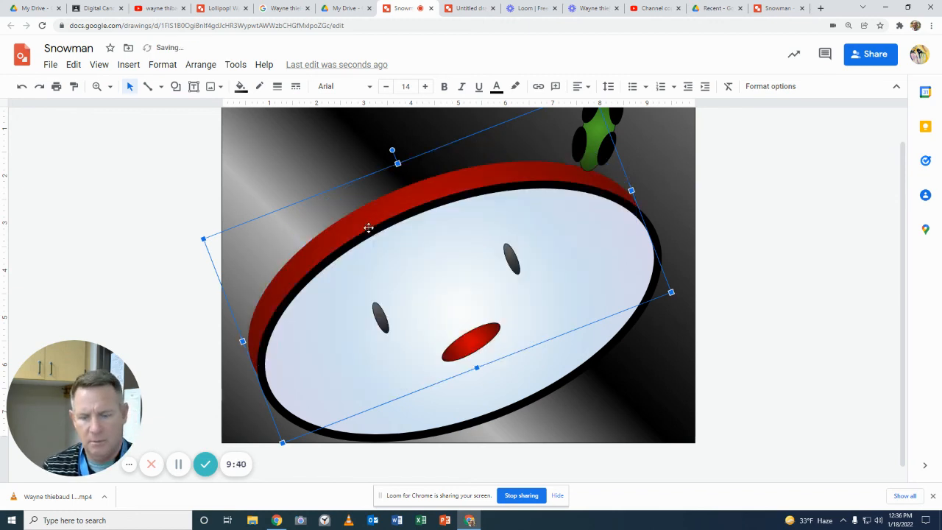
{"action": "key", "text": "ctrl+Up"}
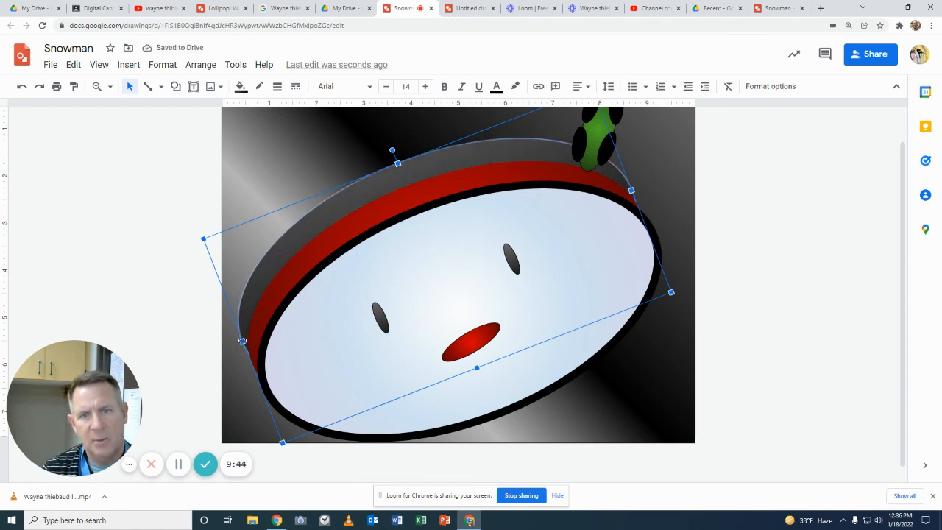
Stretch the dark oval slightly outward at both ends so it extends past the red hat band
{"action": "left_click_drag", "start_coordinate": [242, 341], "coordinate": [227, 346]}
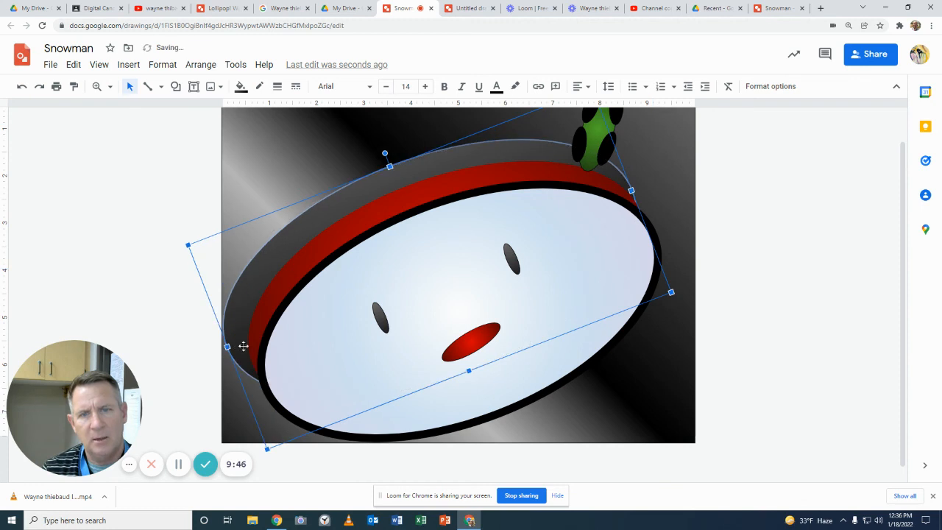
{"action": "left_click_drag", "start_coordinate": [632, 190], "coordinate": [659, 187]}
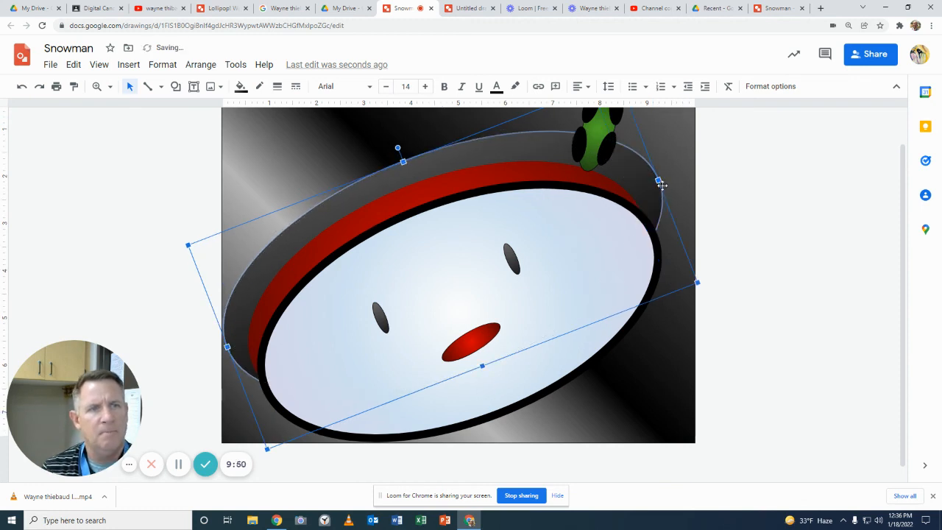
{"action": "left_click", "coordinate": [768, 306]}
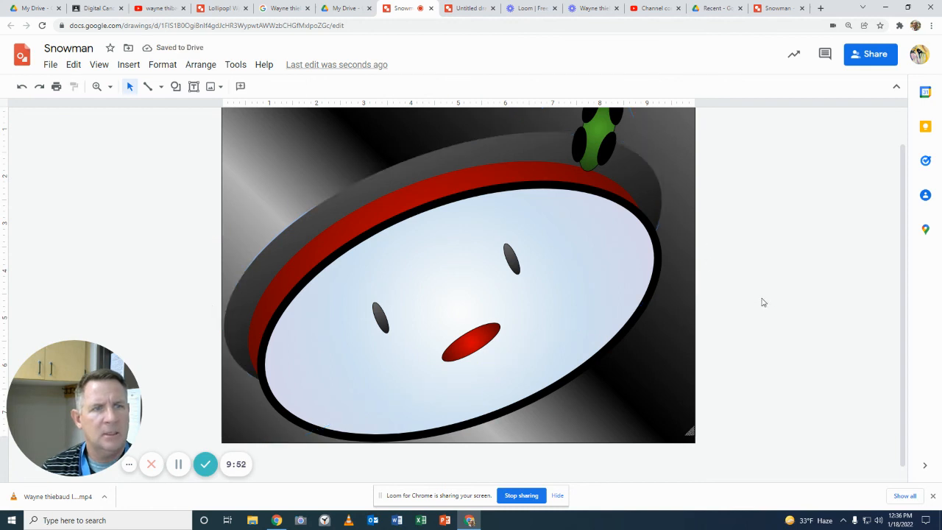
Select the green leaf together with its four black notch ovals and scale them down slightly, mainly in width
{"action": "scroll", "coordinate": [762, 302], "scroll_direction": "up", "scroll_amount": 1}
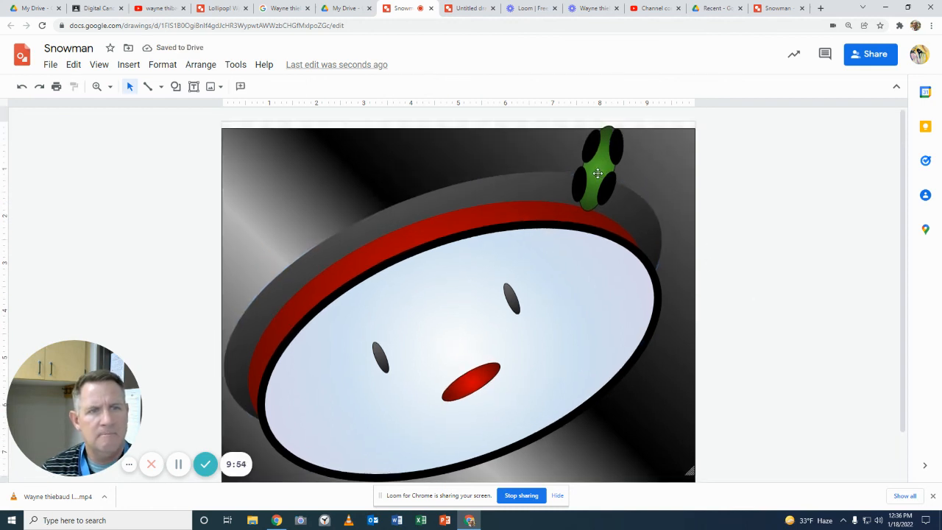
{"action": "left_click_drag", "start_coordinate": [597, 172], "coordinate": [599, 173]}
{"action": "left_click", "coordinate": [733, 206]}
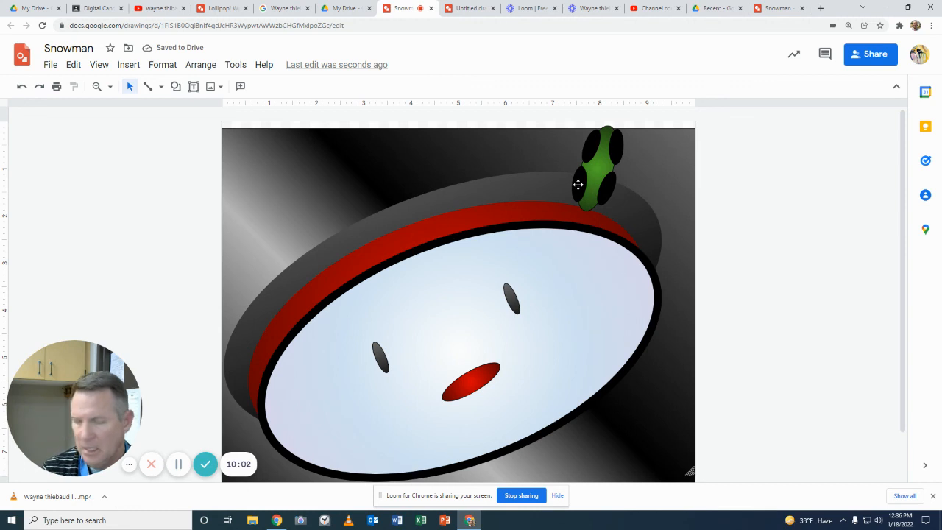
{"action": "left_click", "coordinate": [578, 184]}
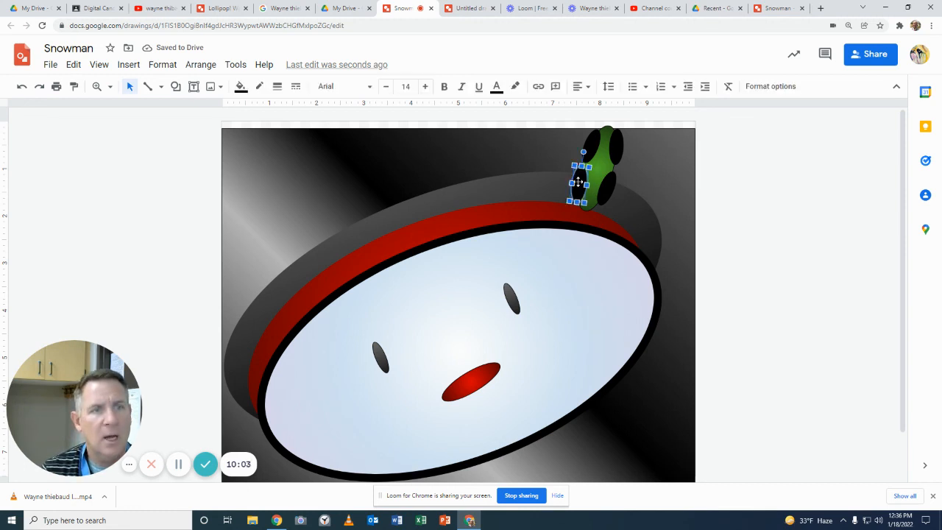
{"action": "left_click", "coordinate": [620, 148], "text": "shift"}
{"action": "left_click", "coordinate": [609, 191], "text": "shift"}
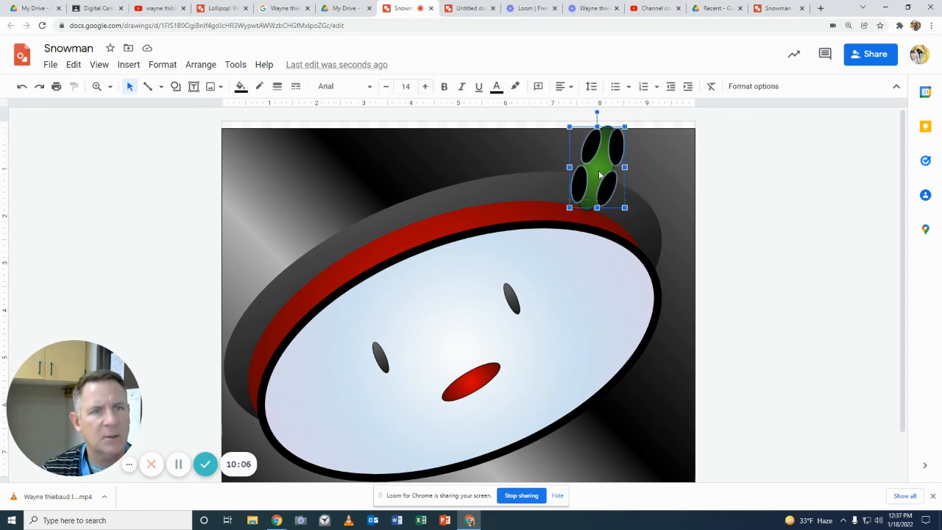
{"action": "left_click", "coordinate": [596, 183], "text": "shift"}
{"action": "left_click_drag", "start_coordinate": [624, 214], "coordinate": [615, 206]}
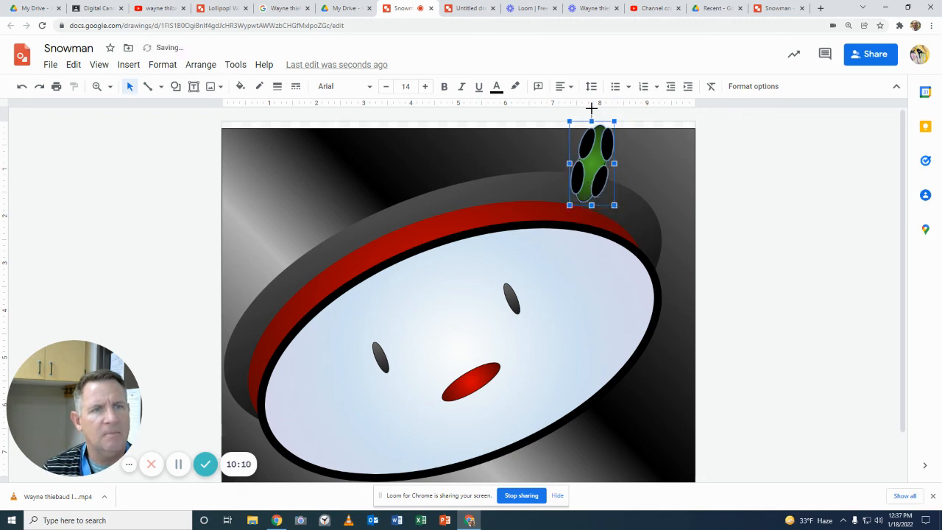
Rotate the leaf and its notch ovals clockwise and move them up onto the dark oval's upper-right edge
{"action": "left_click_drag", "start_coordinate": [591, 109], "coordinate": [613, 117]}
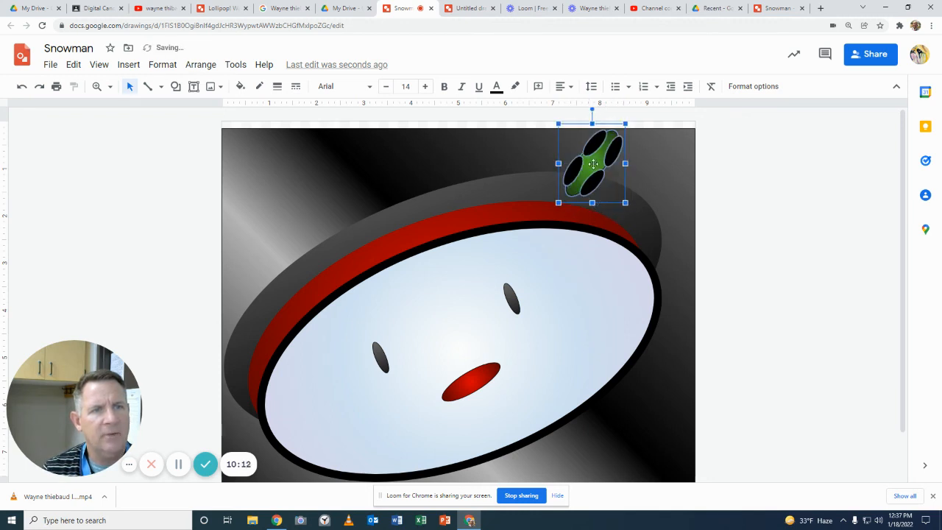
{"action": "left_click_drag", "start_coordinate": [589, 174], "coordinate": [609, 168]}
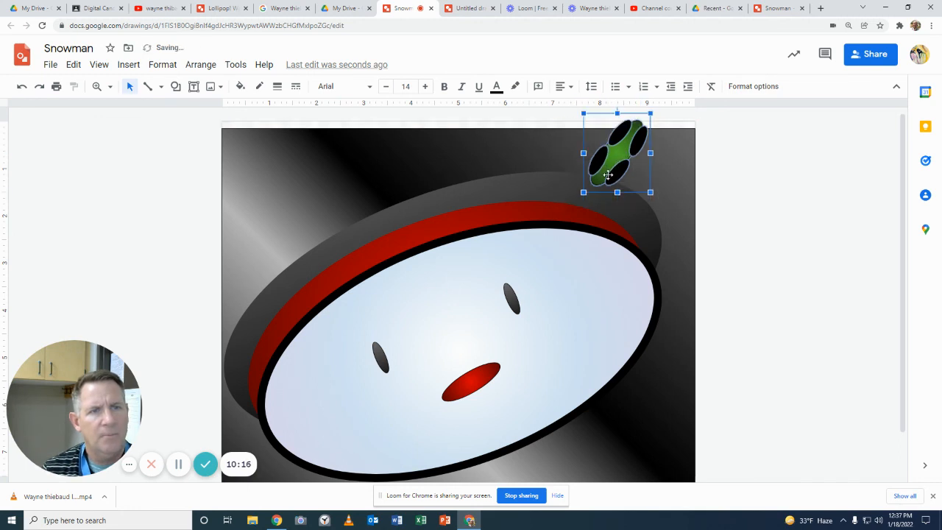
{"action": "left_click", "coordinate": [757, 244]}
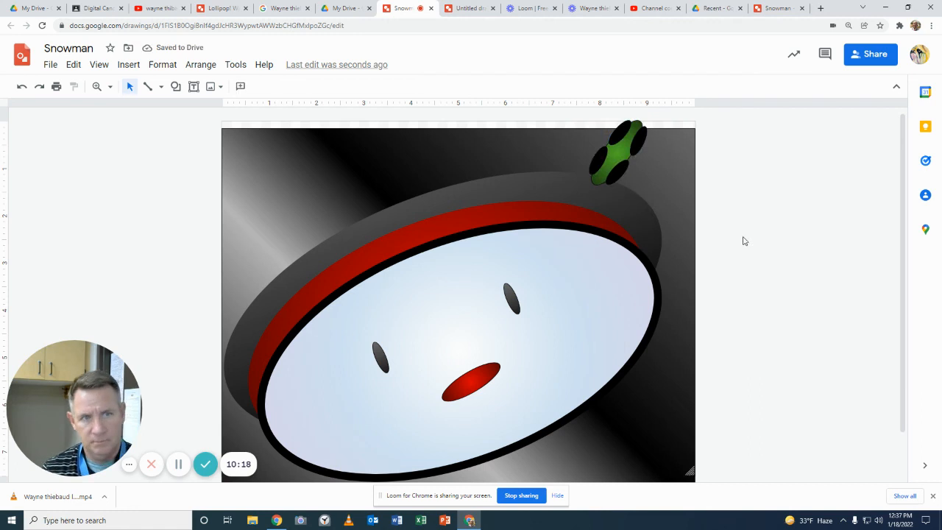
Set the starting stop of the dark oval's custom linear gradient to dark gray and apply the gradient
{"action": "left_click", "coordinate": [540, 196]}
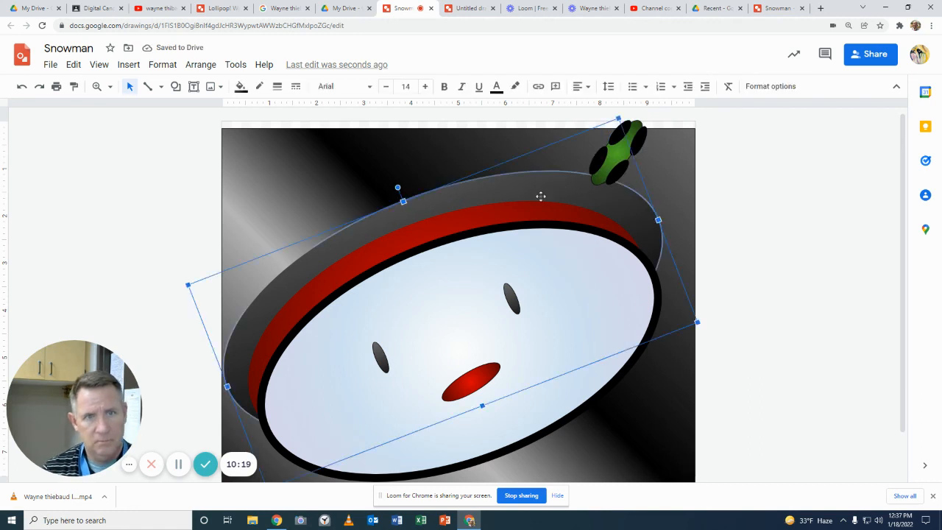
{"action": "left_click", "coordinate": [241, 87]}
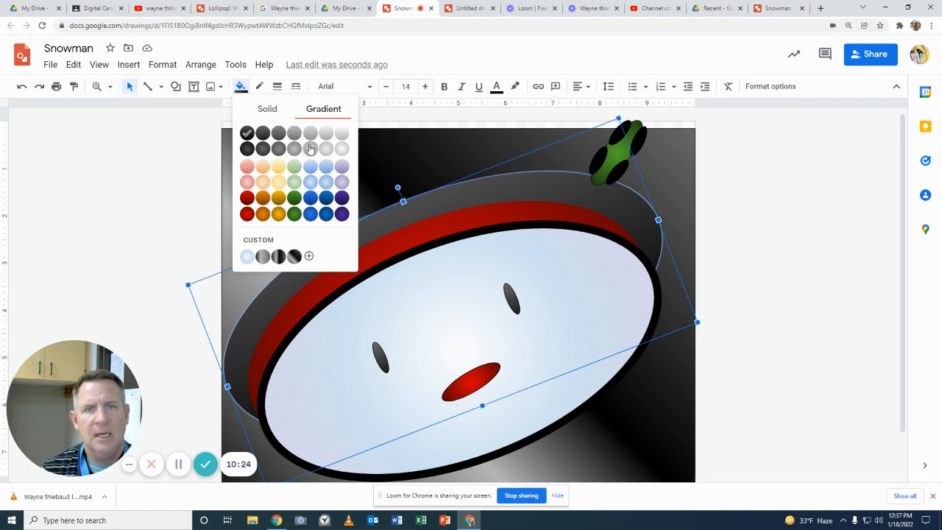
{"action": "left_click", "coordinate": [267, 243]}
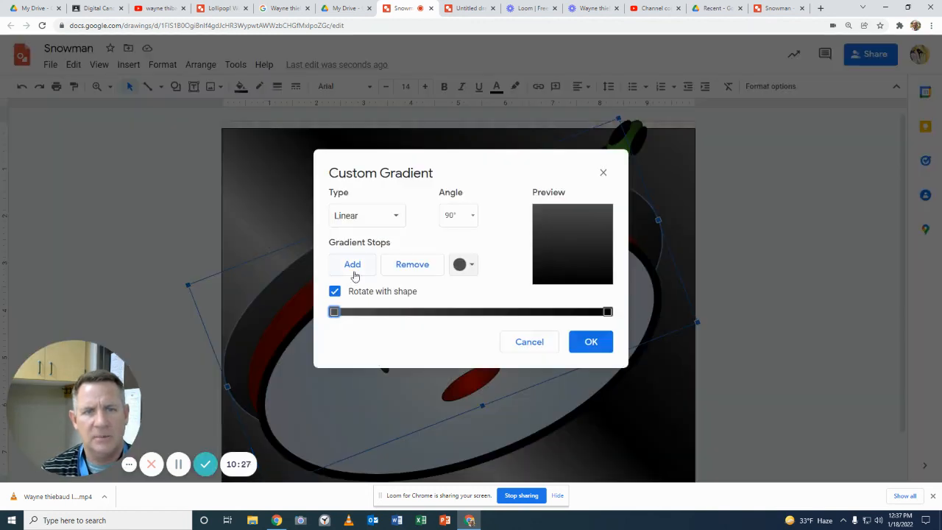
{"action": "left_click", "coordinate": [463, 269]}
{"action": "left_click", "coordinate": [476, 331]}
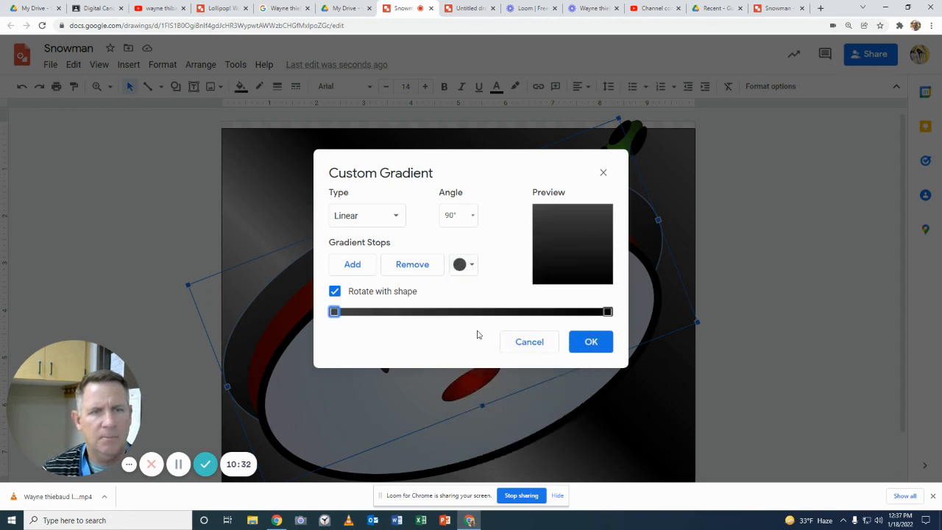
{"action": "left_click", "coordinate": [595, 343]}
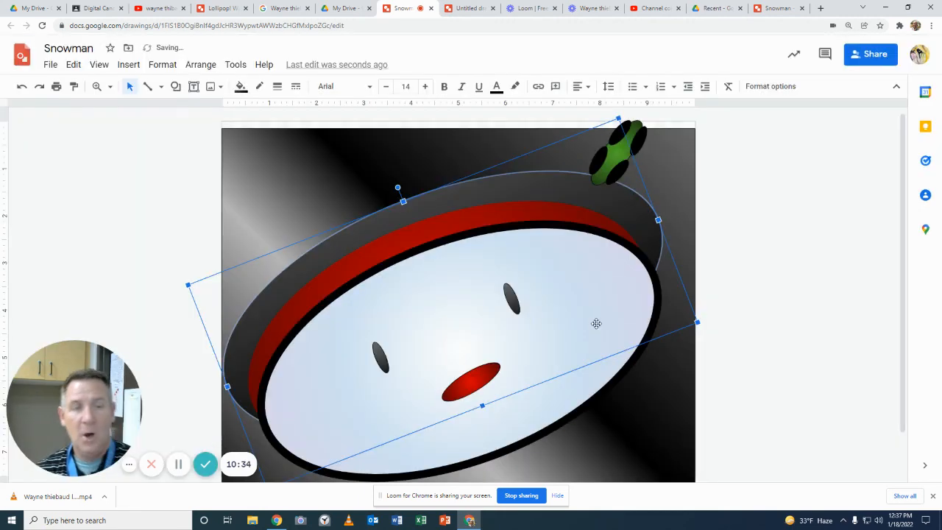